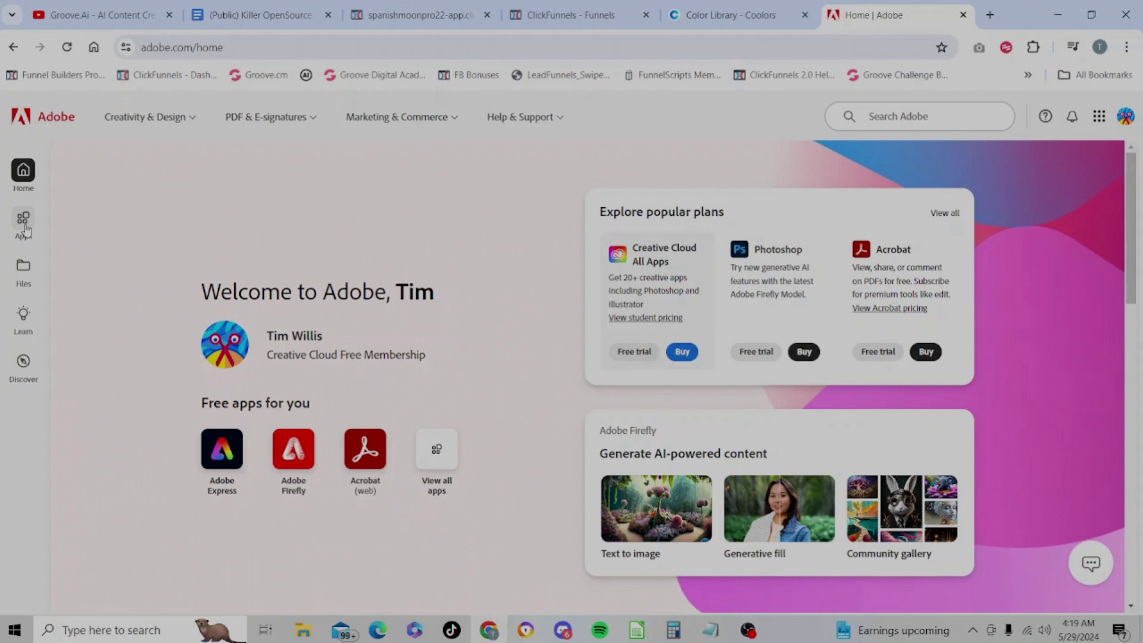
# - Go to Apps in Creative Cloud and launch the installed Photoshop Express
pyautogui.click(24, 226)
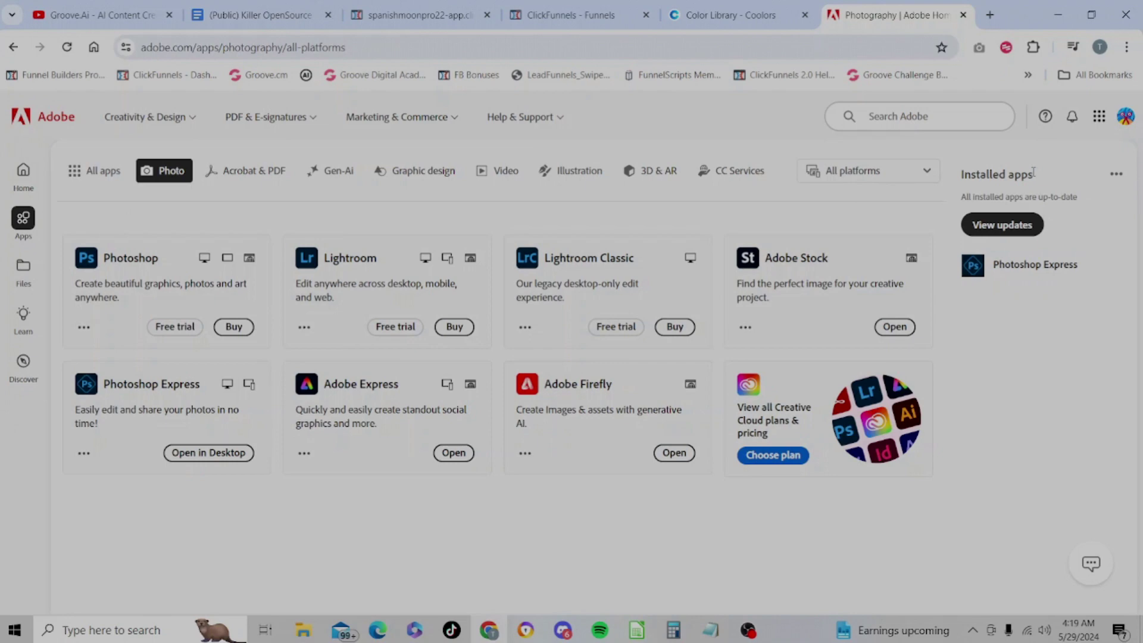
pyautogui.moveTo(1047, 264)
pyautogui.click(975, 269)
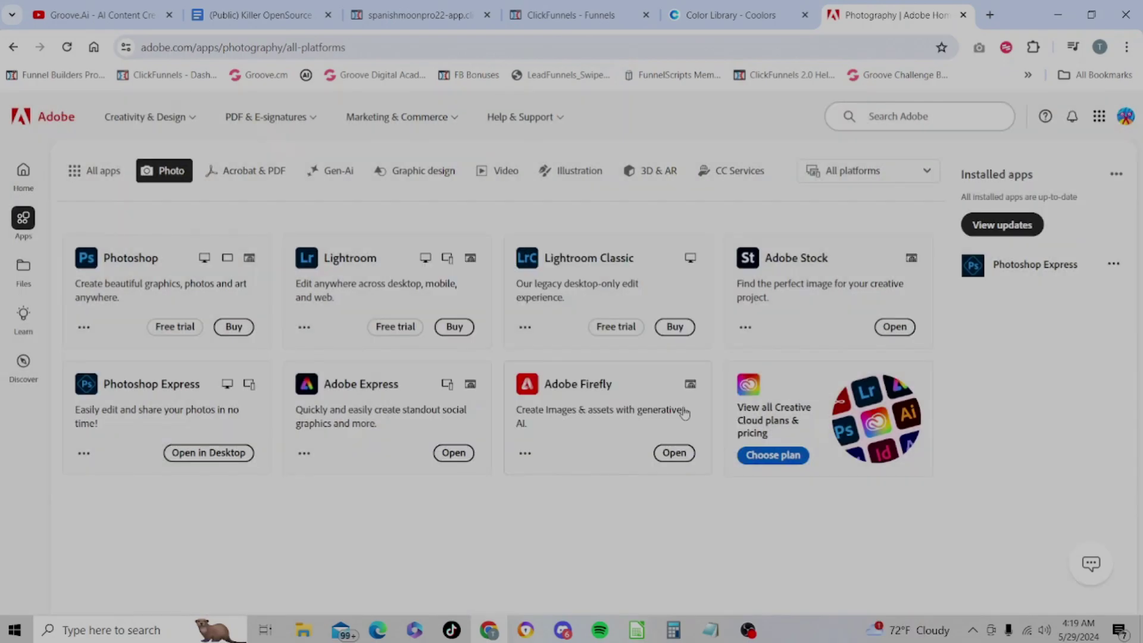
# - Confirm opening Photoshop Express and load Fender Broadcaster.jpg from the Desktop folder
pyautogui.click(685, 410)
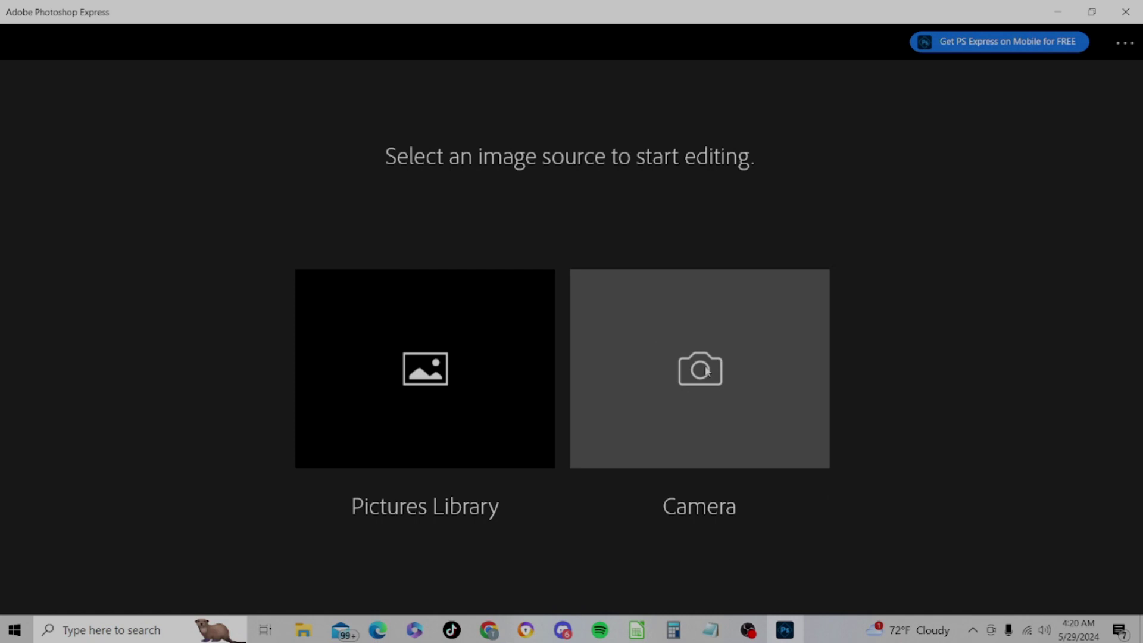
pyautogui.click(424, 363)
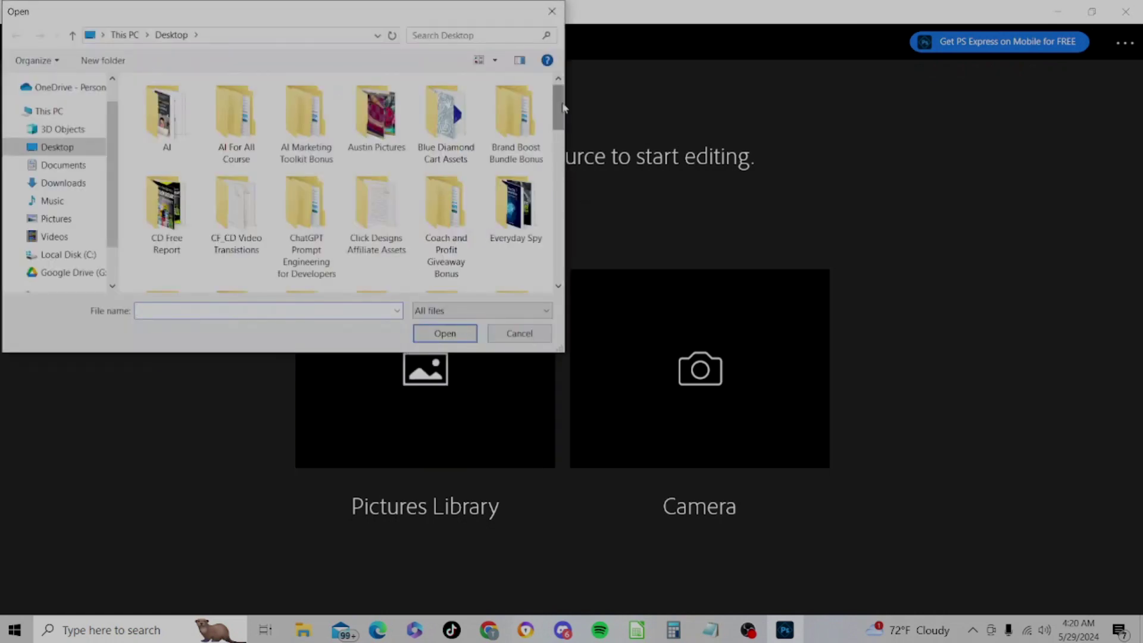
pyautogui.moveTo(562, 107); pyautogui.dragTo(548, 239)
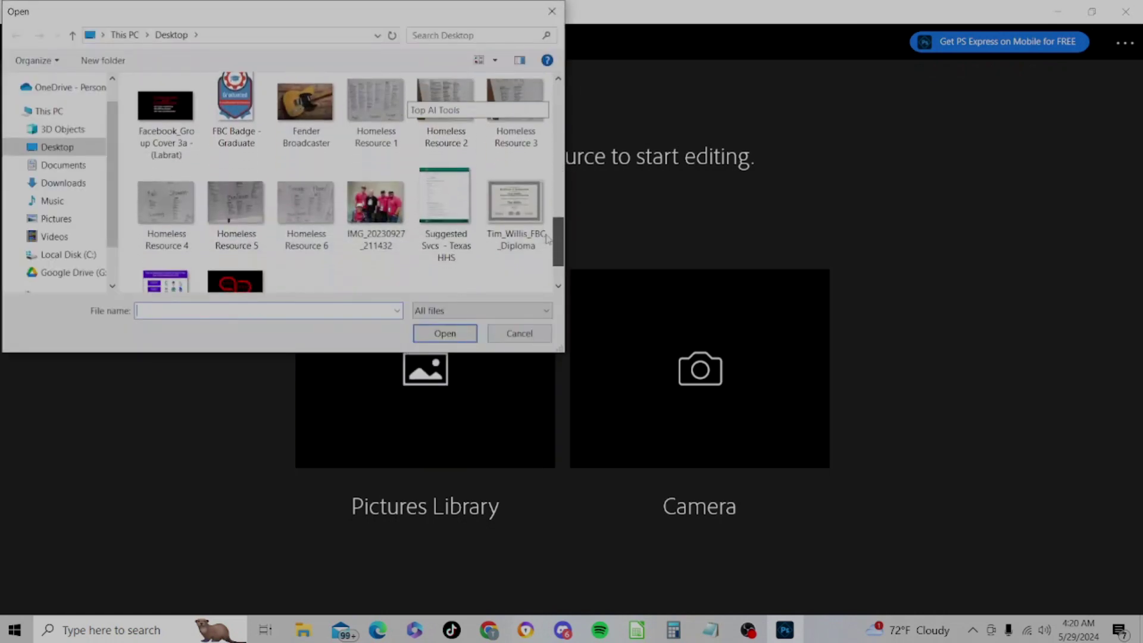
pyautogui.click(378, 213)
pyautogui.click(307, 113)
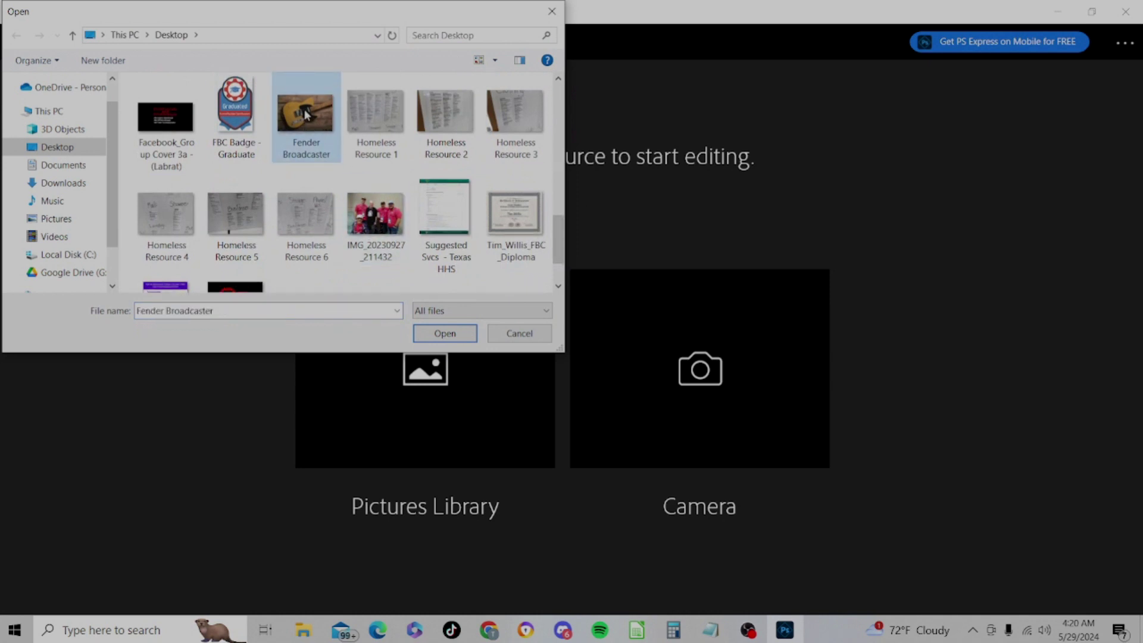
pyautogui.click(446, 332)
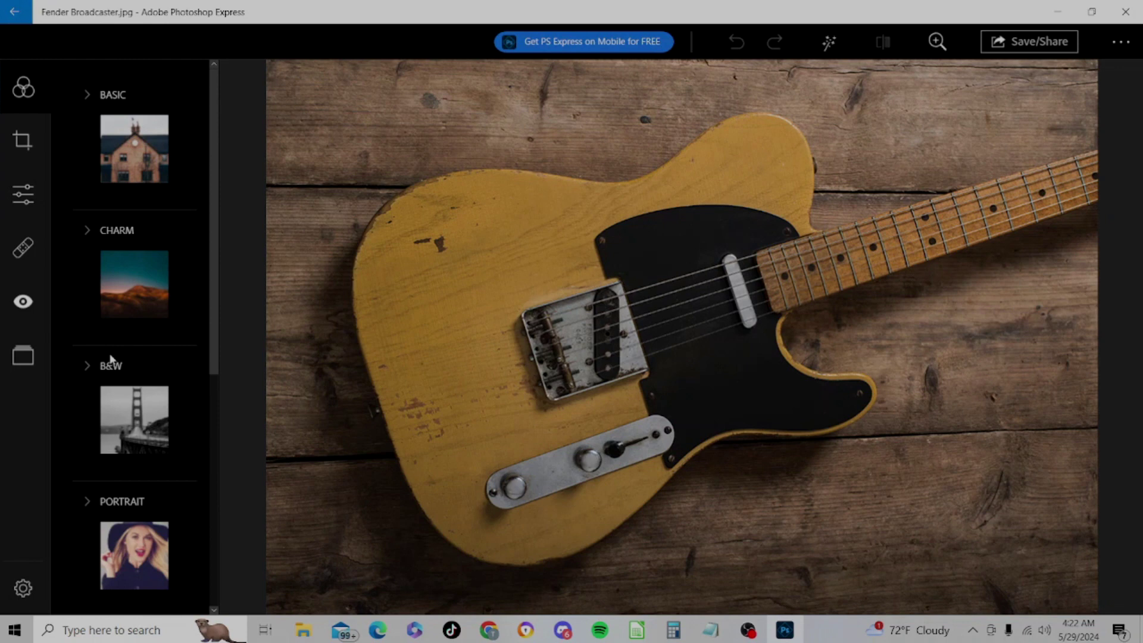
# - Apply the Spring look from the BASIC category and compare it with the original
pyautogui.click(119, 136)
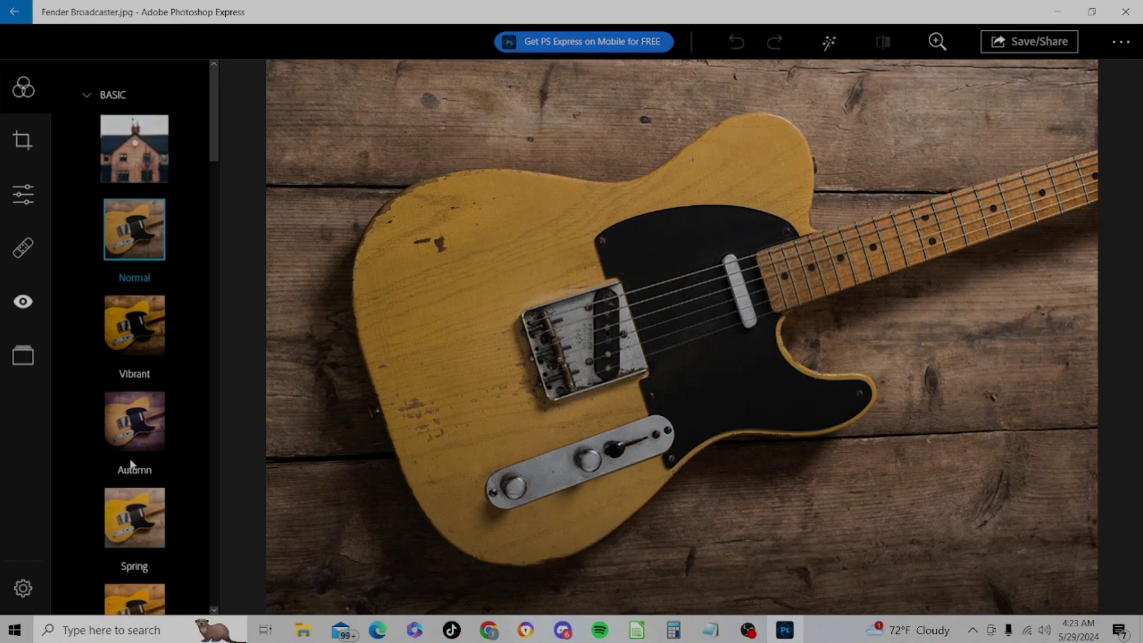
pyautogui.click(129, 522)
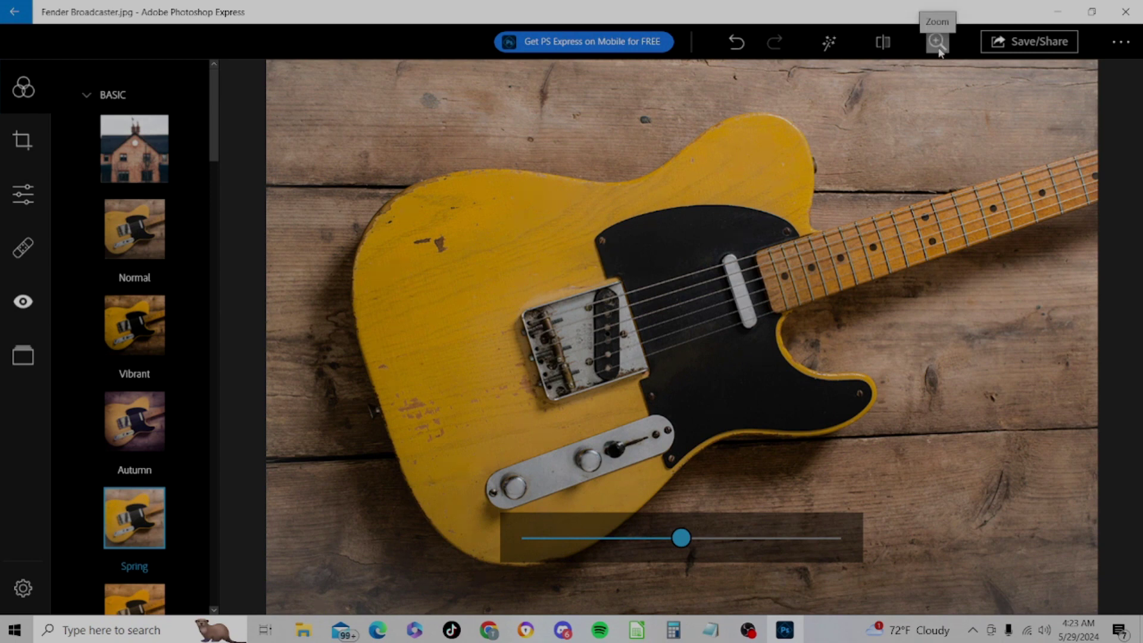
pyautogui.click(880, 47)
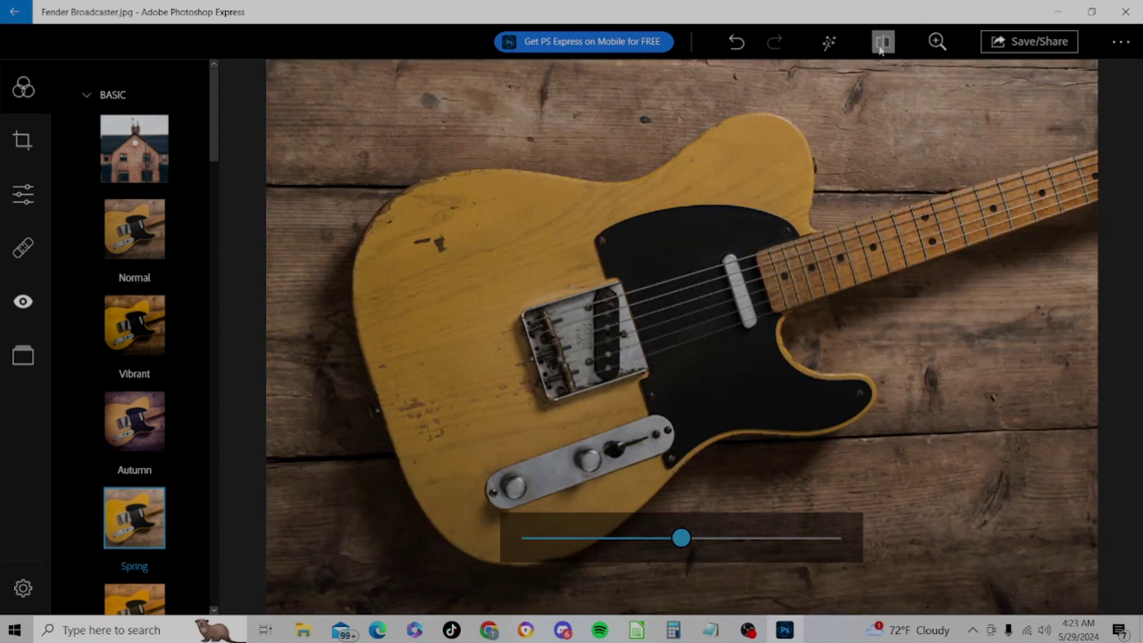
pyautogui.click(880, 48)
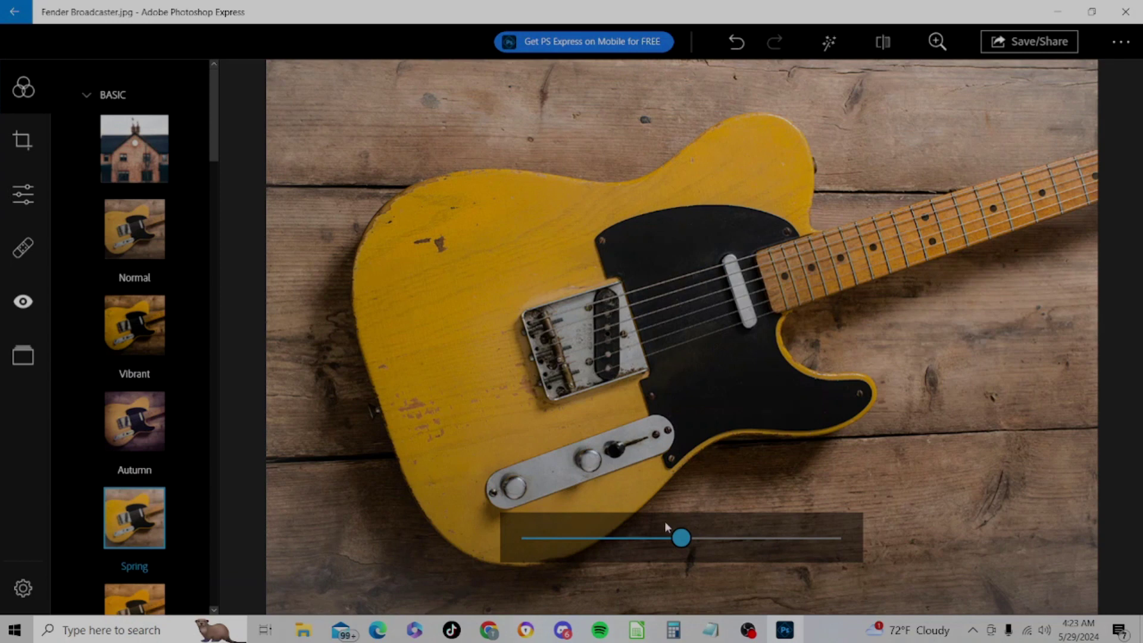
# - Move the Spring look's strength to 50, then 197, and finally down to 37
pyautogui.click(685, 546)
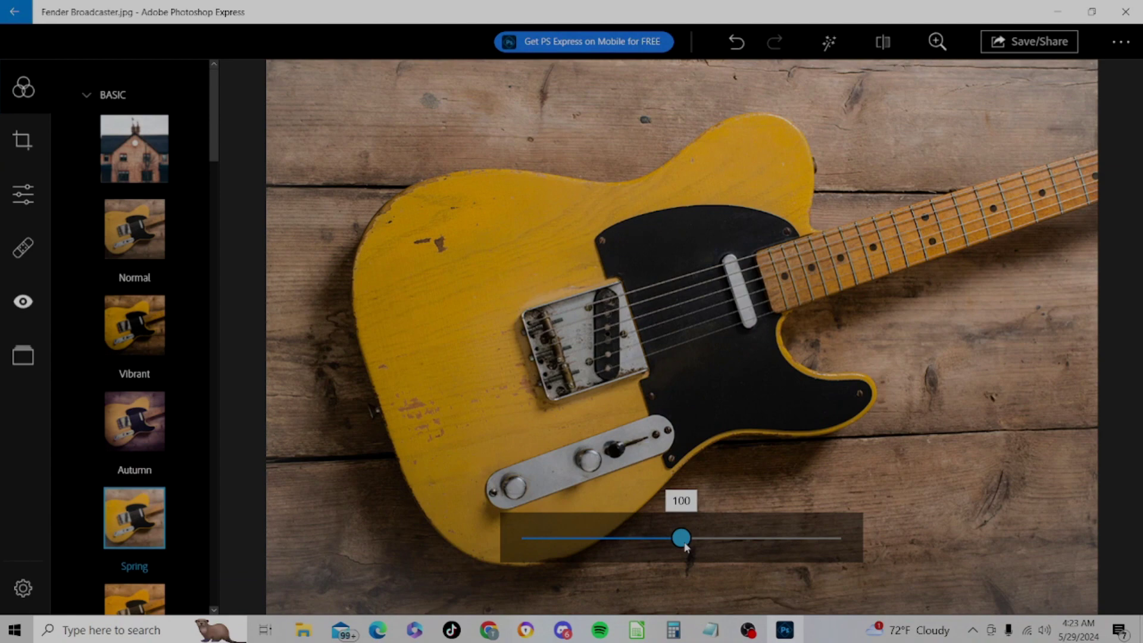
pyautogui.moveTo(685, 546); pyautogui.dragTo(798, 543)
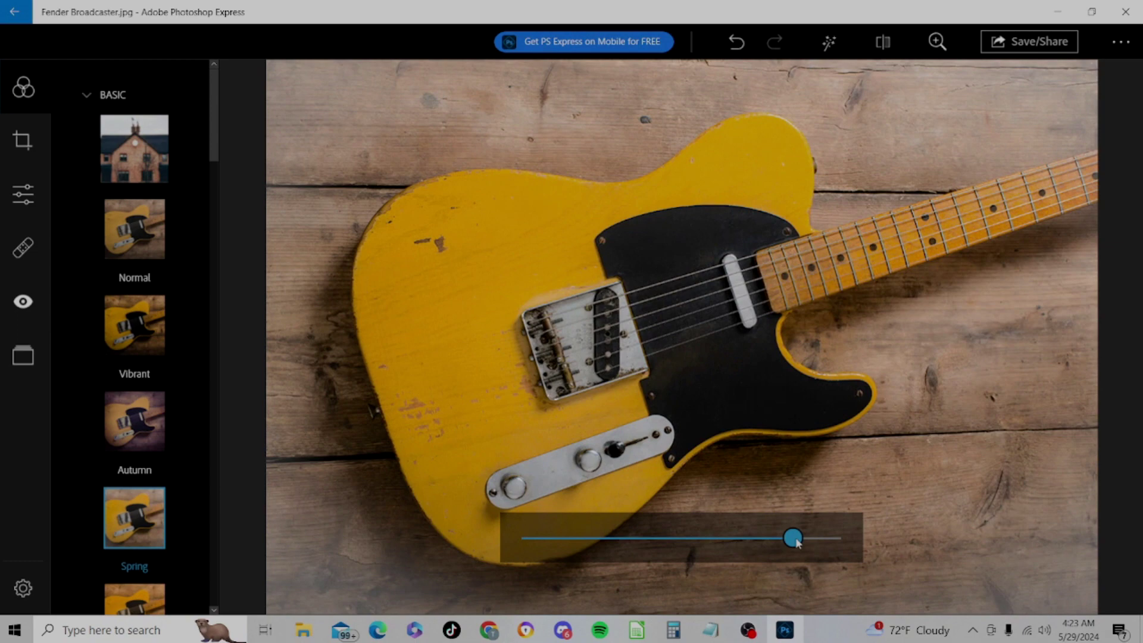
pyautogui.moveTo(799, 543); pyautogui.dragTo(832, 540)
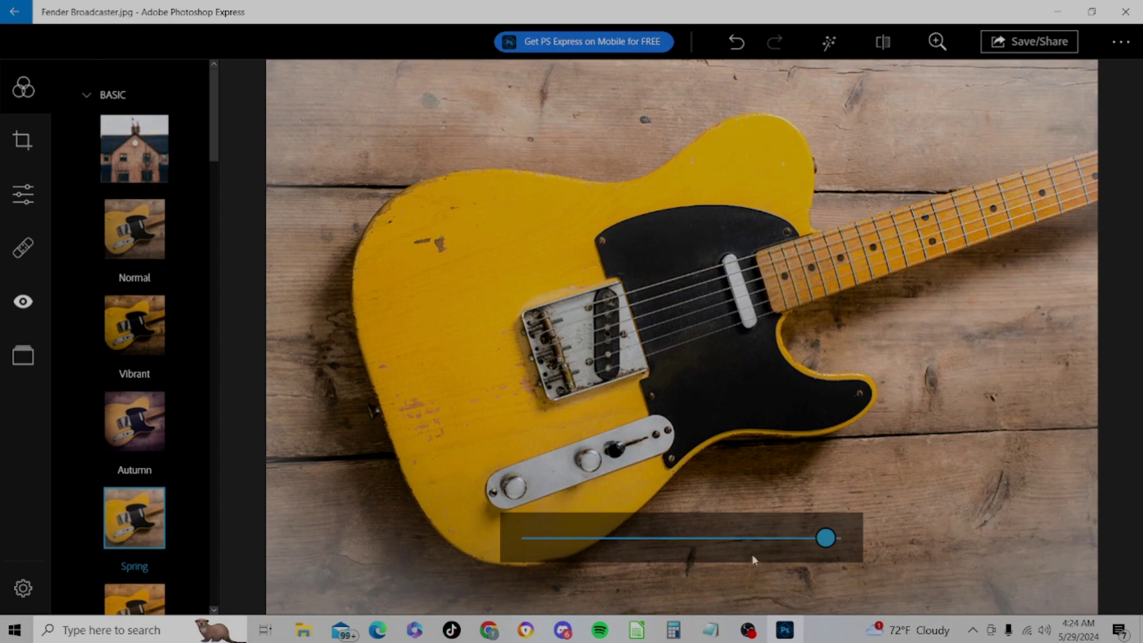
pyautogui.moveTo(823, 546); pyautogui.dragTo(586, 541)
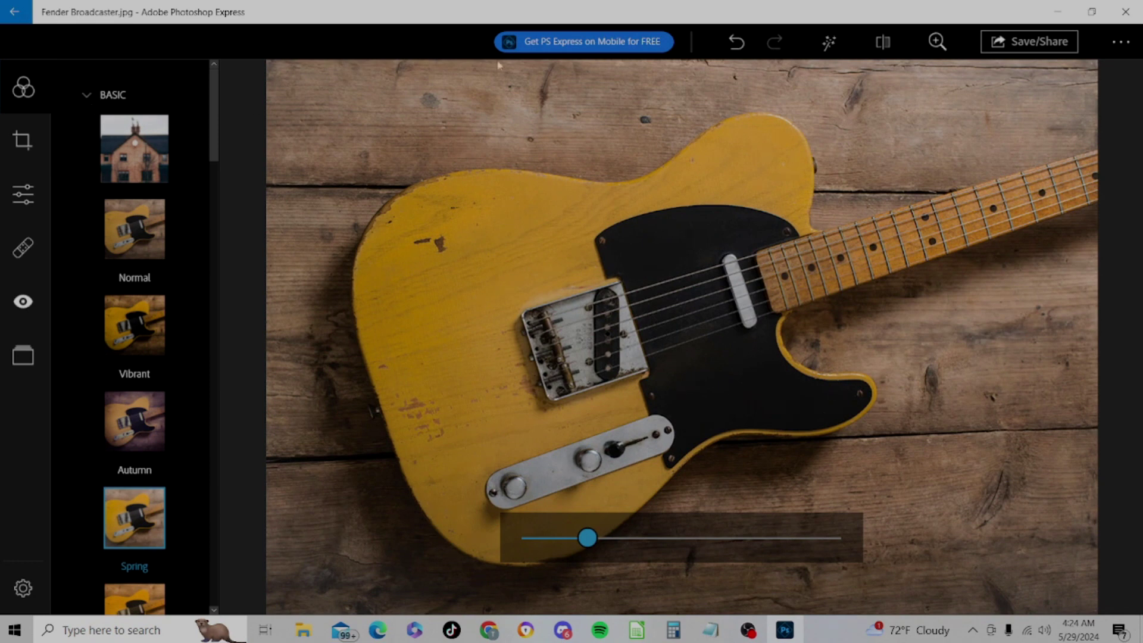
# - Undo the Spring look, keep the Normal look, and collapse BASIC
pyautogui.click(738, 44)
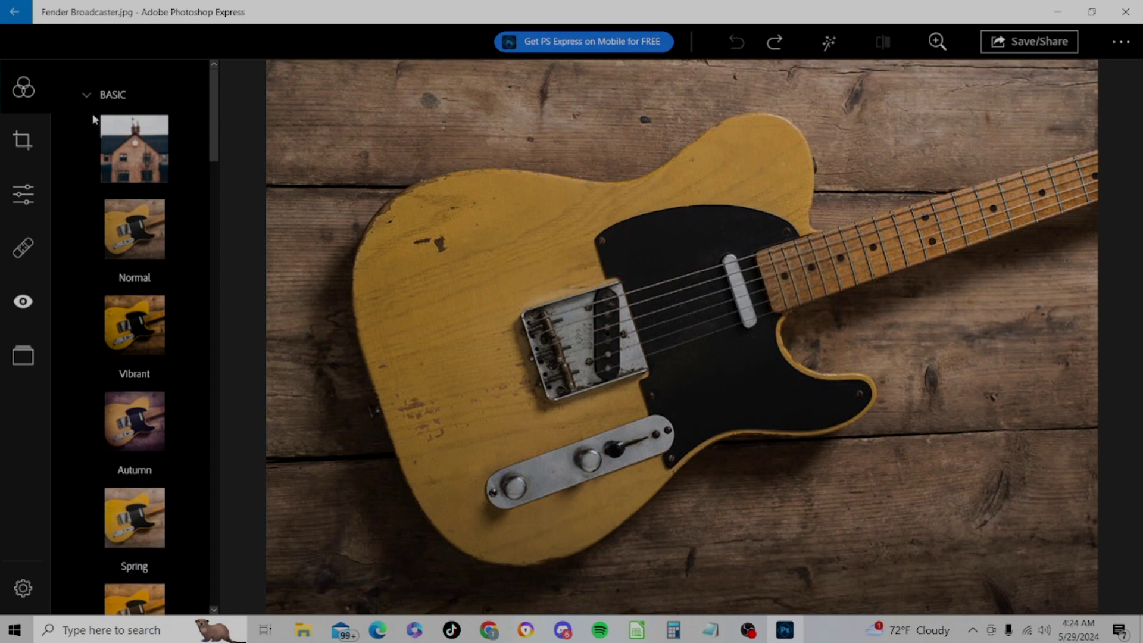
pyautogui.click(136, 225)
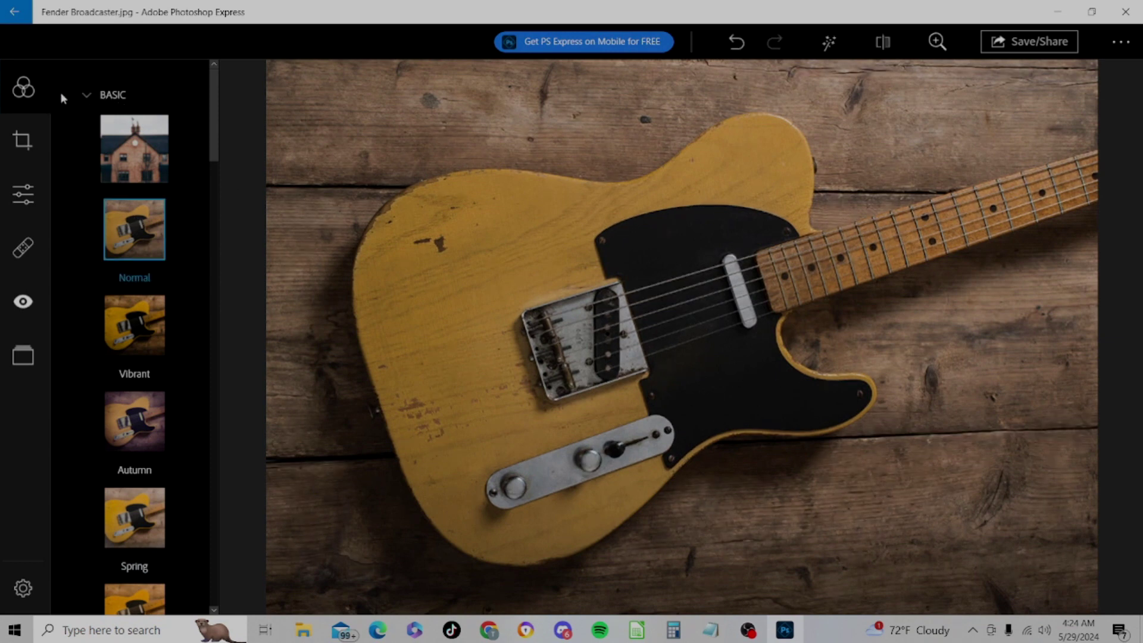
pyautogui.click(87, 95)
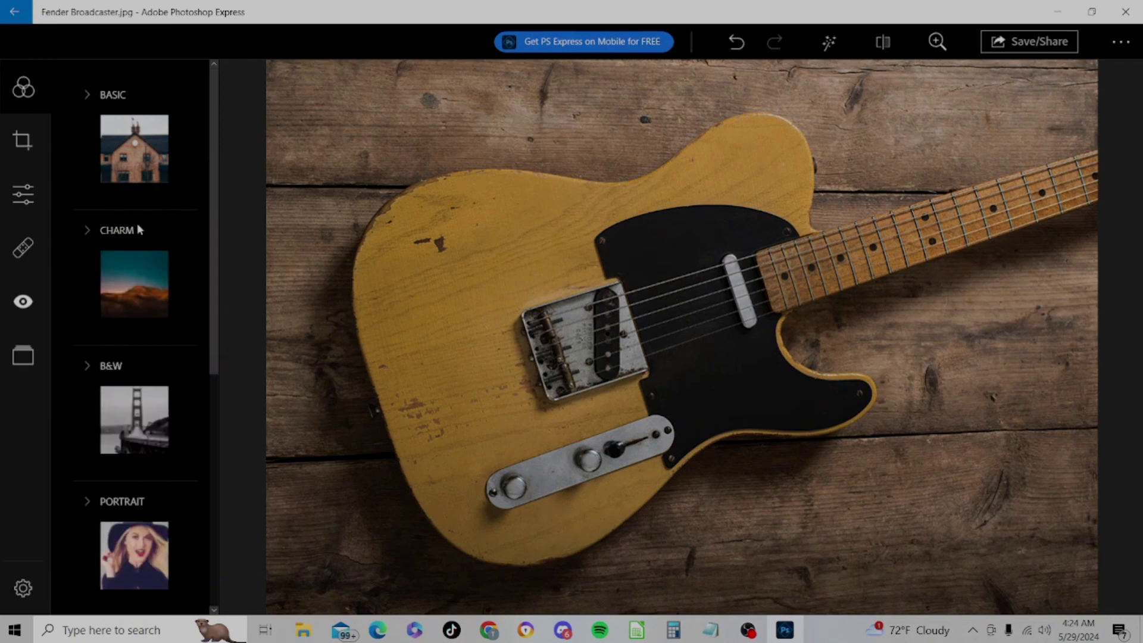
# - Browse through the CHARM looks, then collapse that category
pyautogui.click(88, 231)
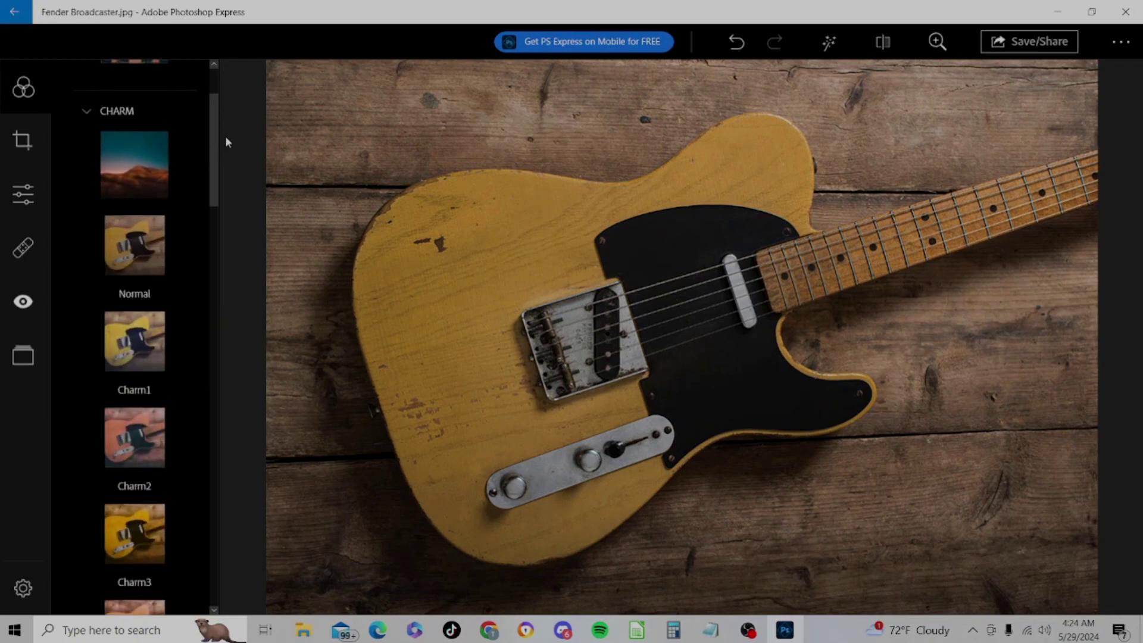
pyautogui.scroll(-5, 204, 204)
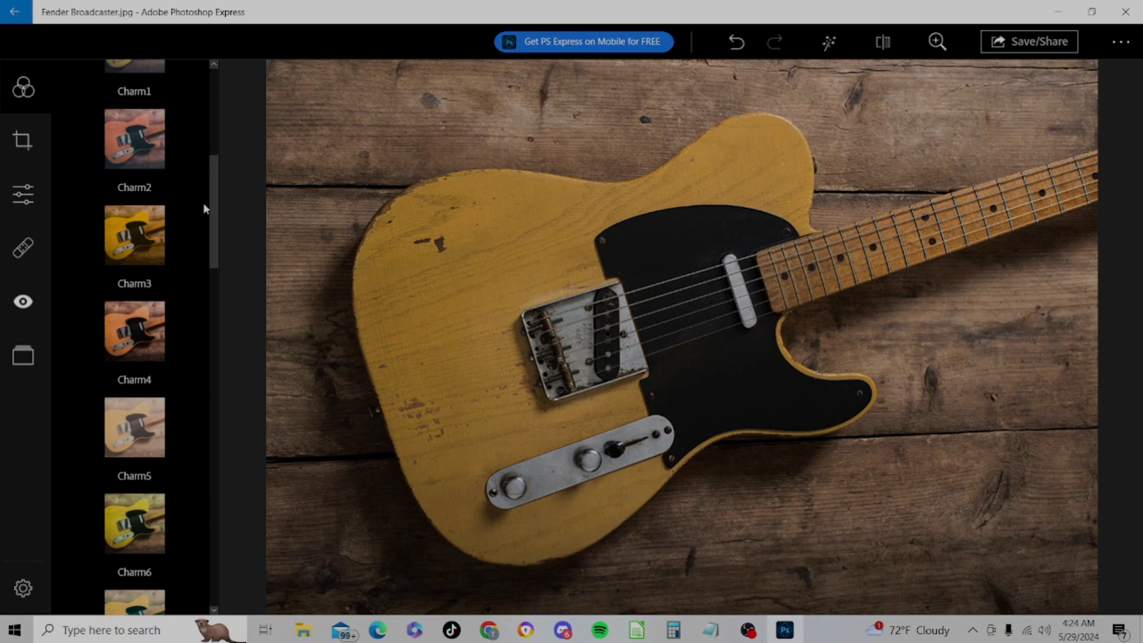
pyautogui.scroll(-5, 203, 256)
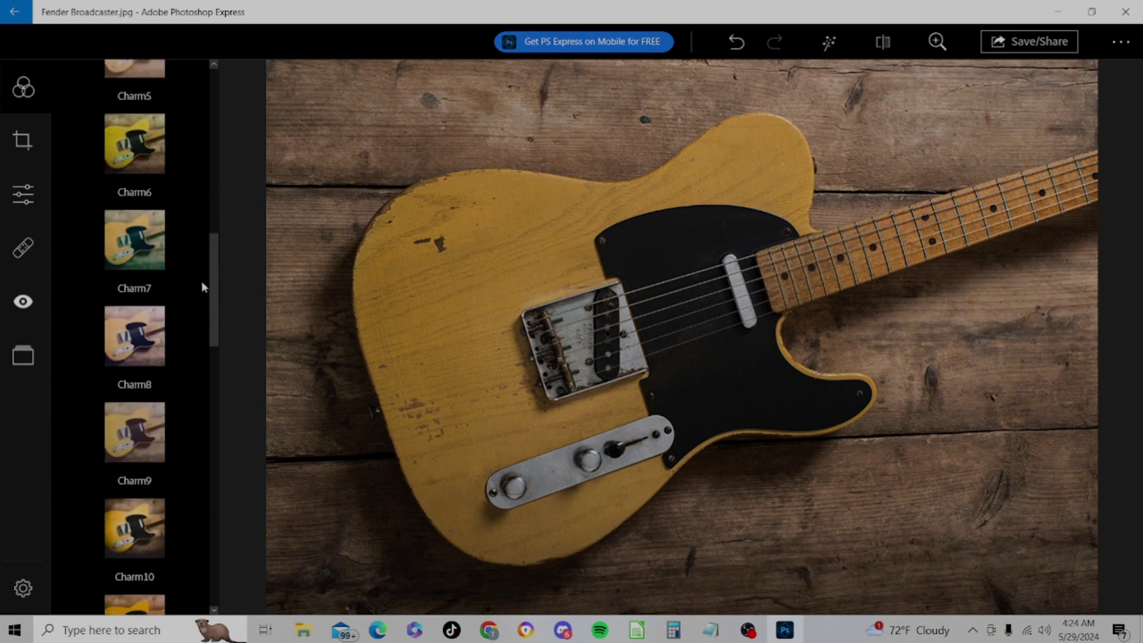
pyautogui.scroll(10, 198, 322)
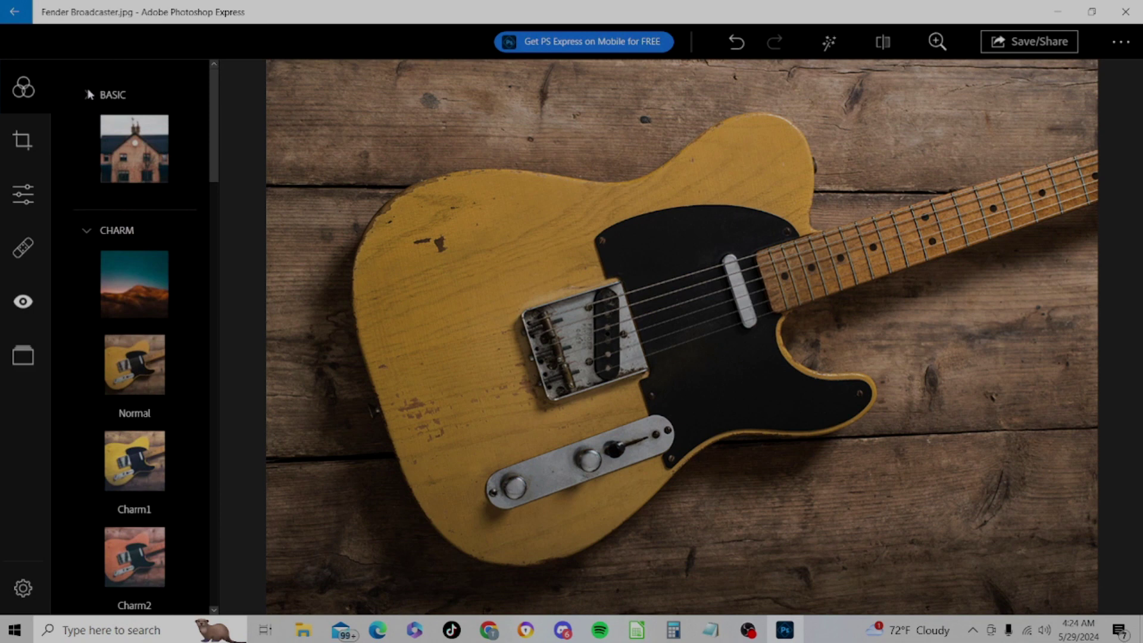
pyautogui.click(88, 231)
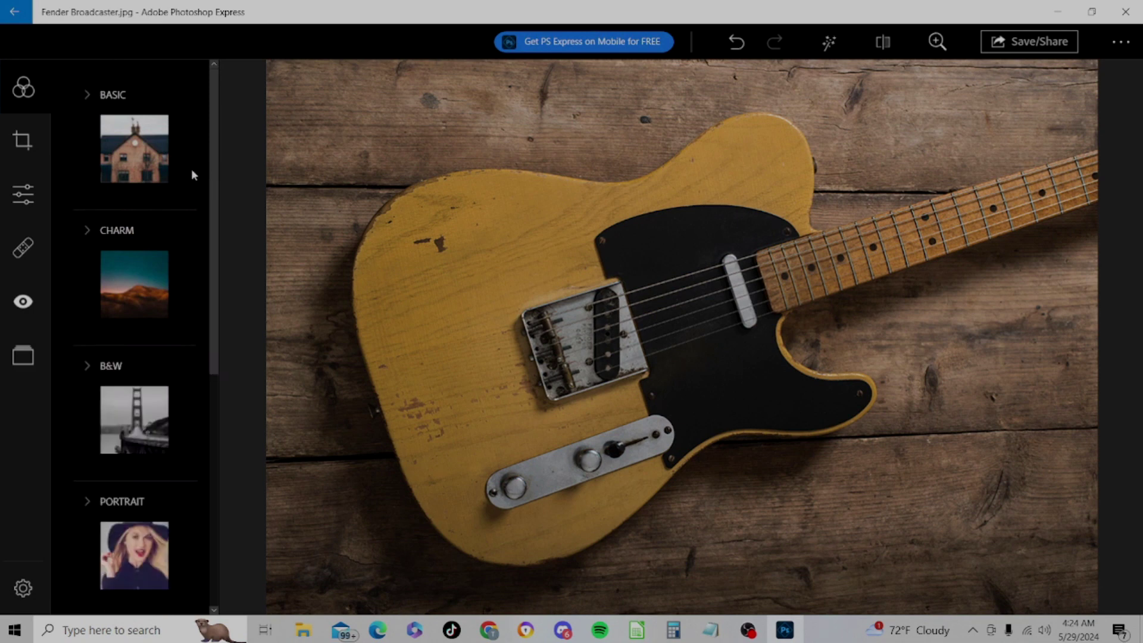
pyautogui.moveTo(211, 143); pyautogui.dragTo(211, 281)
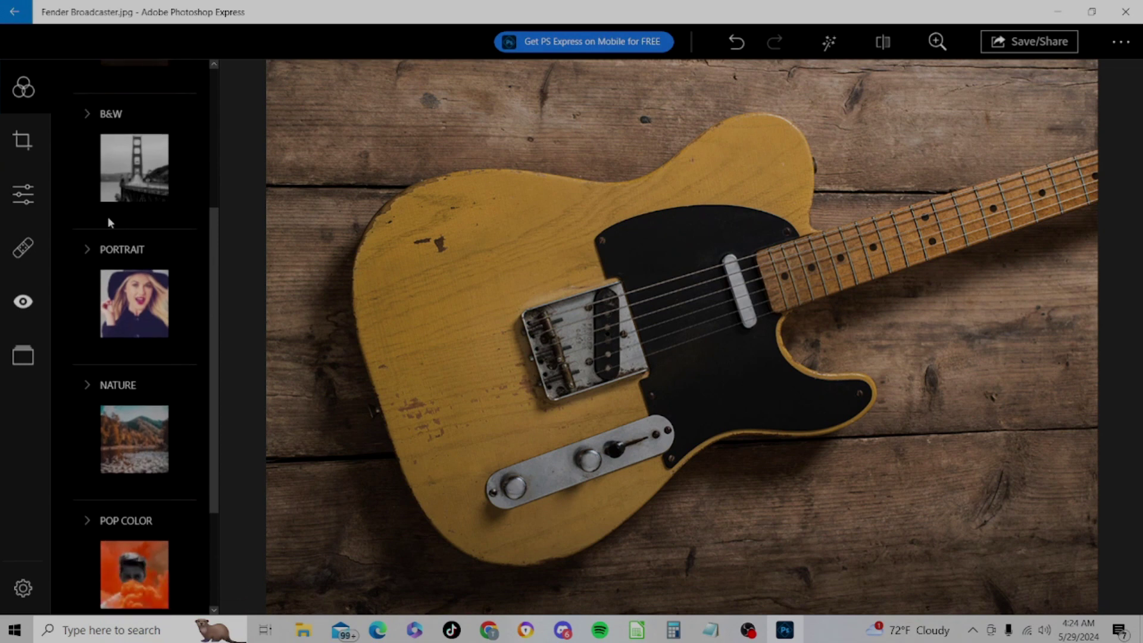
# - Expand and collapse the NATURE and DUO TONE look categories in turn
pyautogui.click(88, 386)
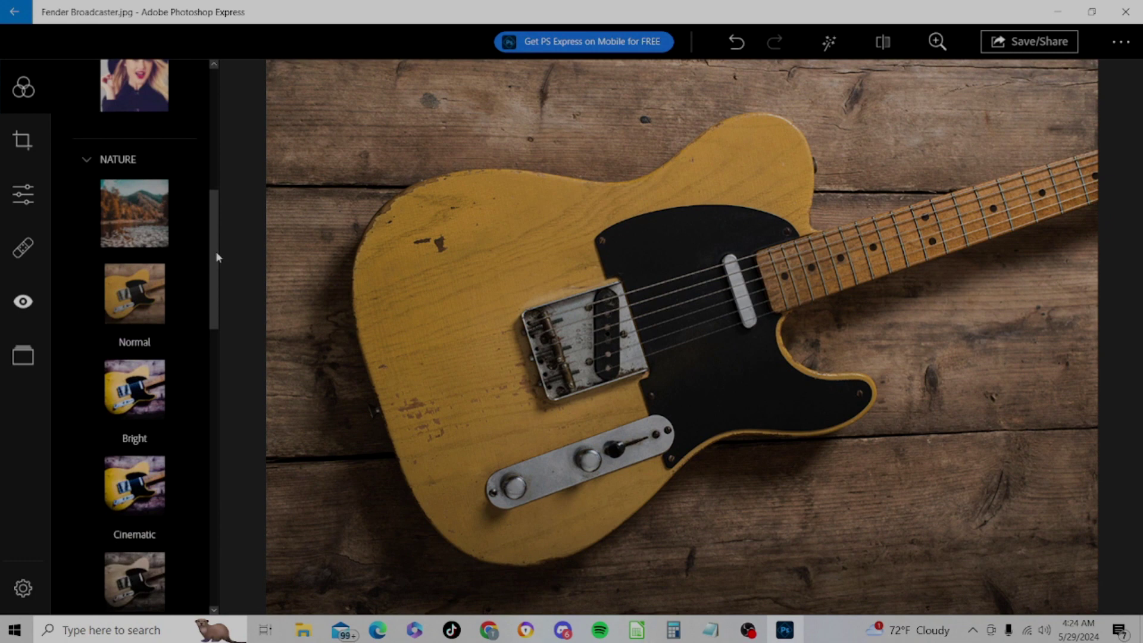
pyautogui.moveTo(217, 257); pyautogui.dragTo(220, 230)
pyautogui.click(87, 145)
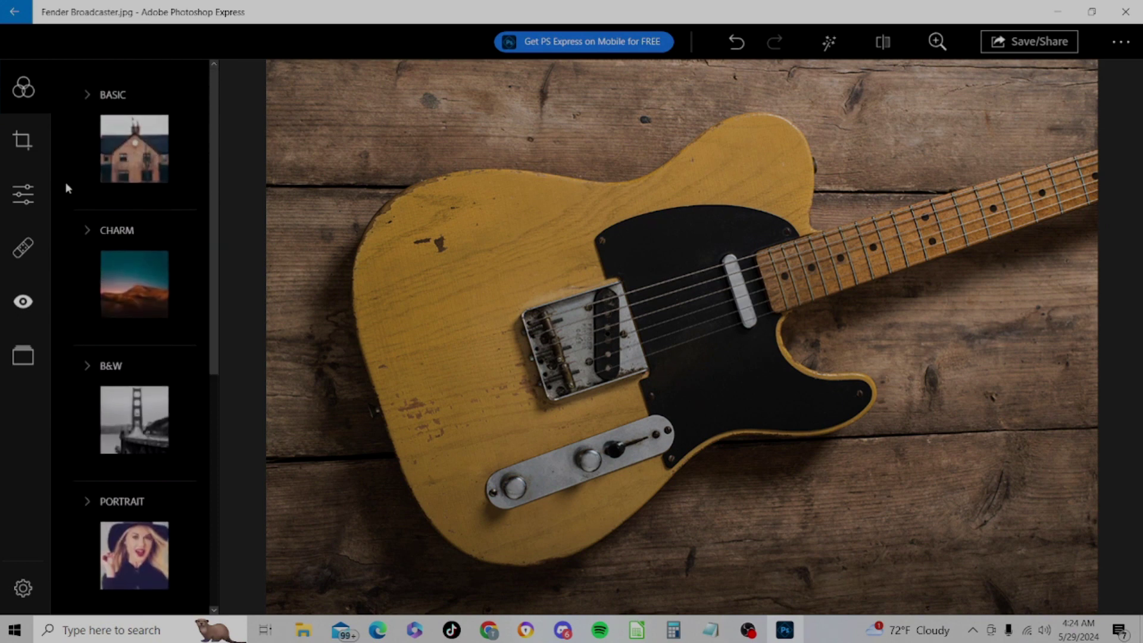
pyautogui.moveTo(217, 354); pyautogui.dragTo(198, 599)
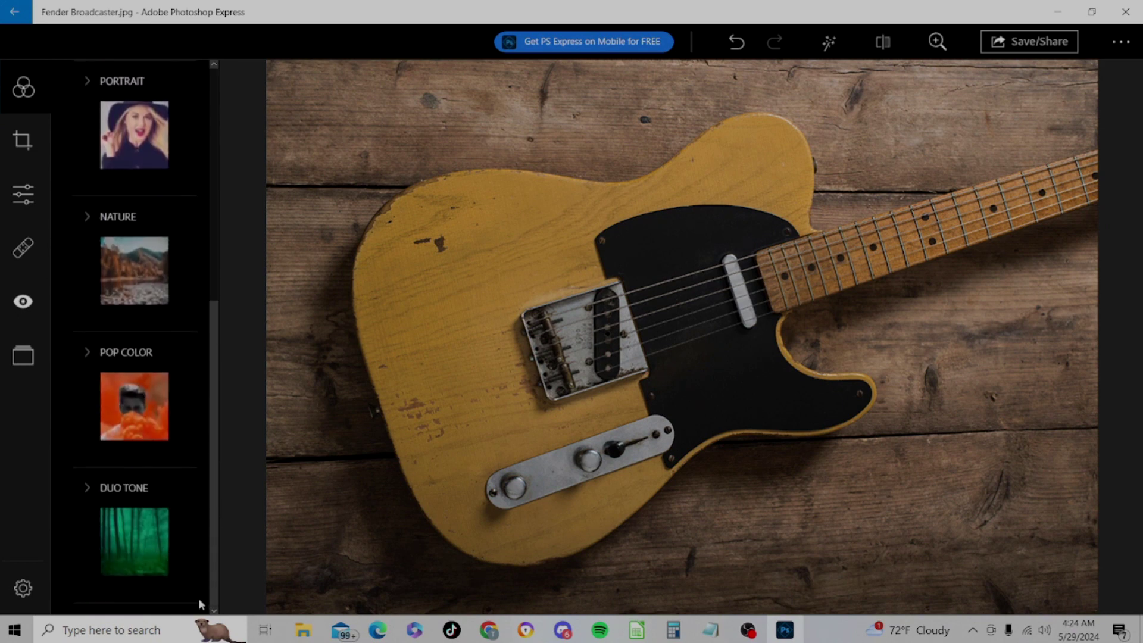
pyautogui.click(87, 487)
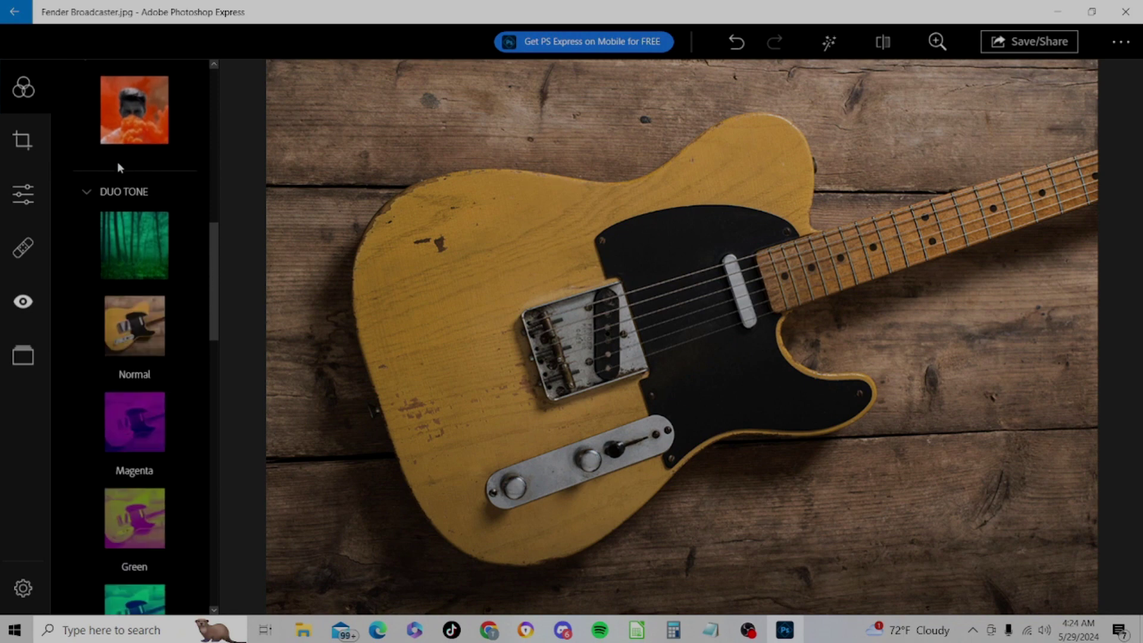
pyautogui.click(83, 192)
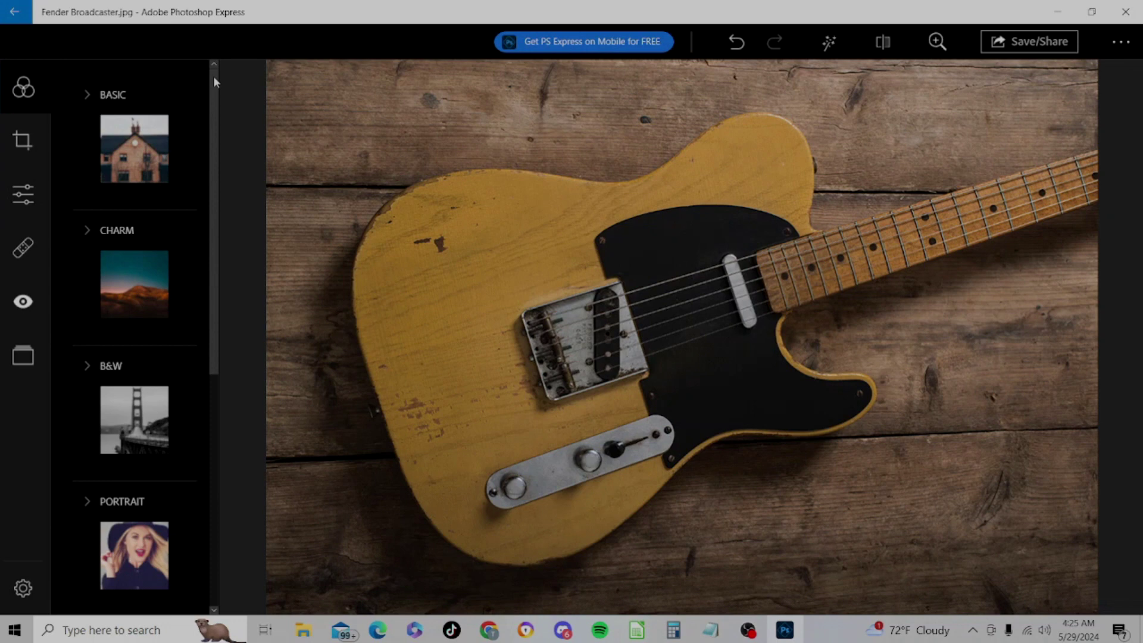
# - Try Original and Free Size crop ratios, resize the crop corner, then undo to full framing
pyautogui.click(22, 142)
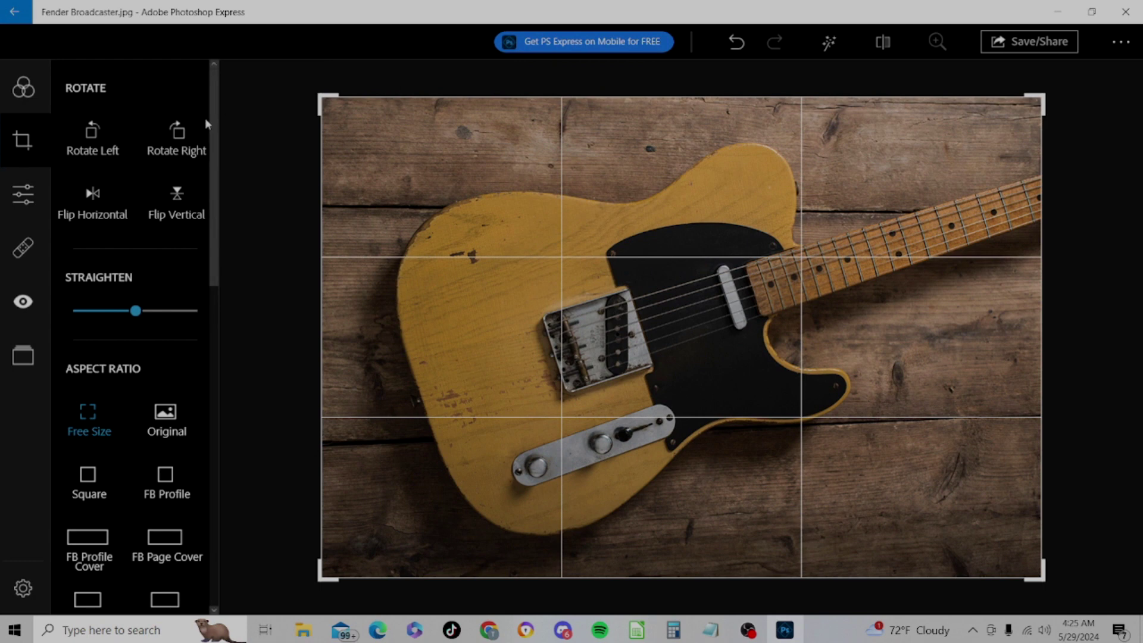
pyautogui.scroll(-9, 204, 161)
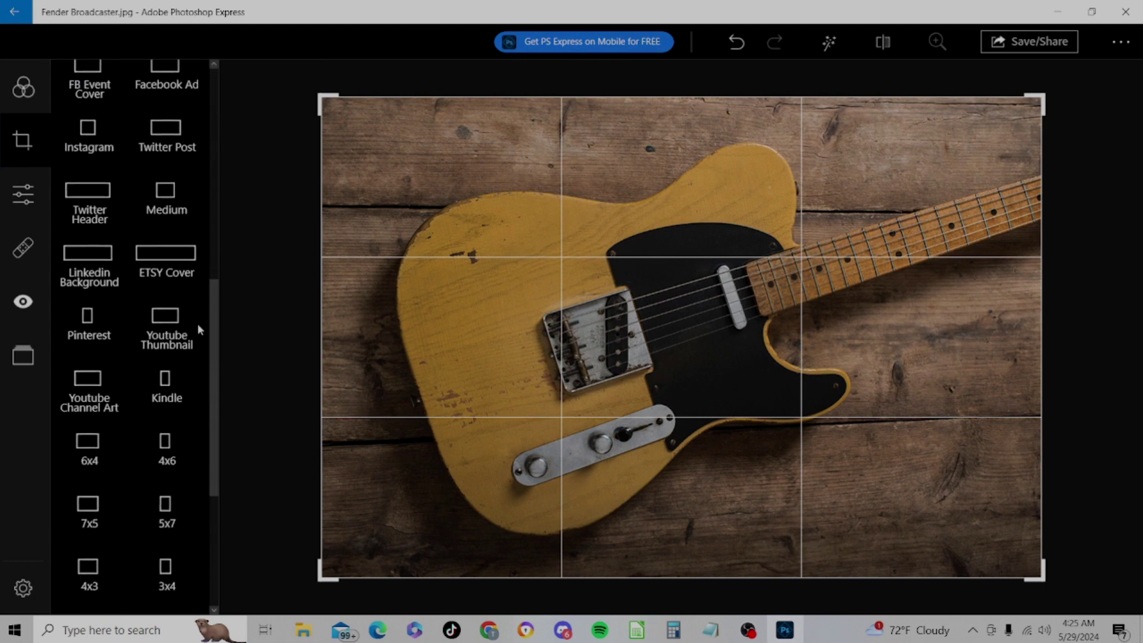
pyautogui.scroll(10, 202, 290)
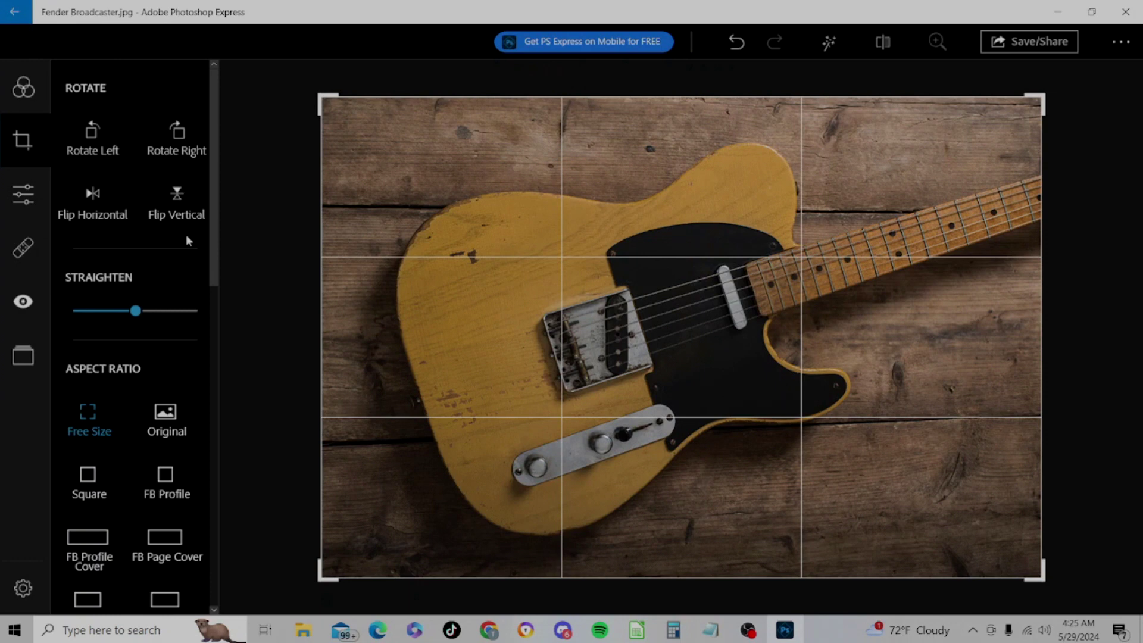
pyautogui.click(166, 420)
pyautogui.click(90, 414)
pyautogui.moveTo(325, 101); pyautogui.dragTo(386, 154)
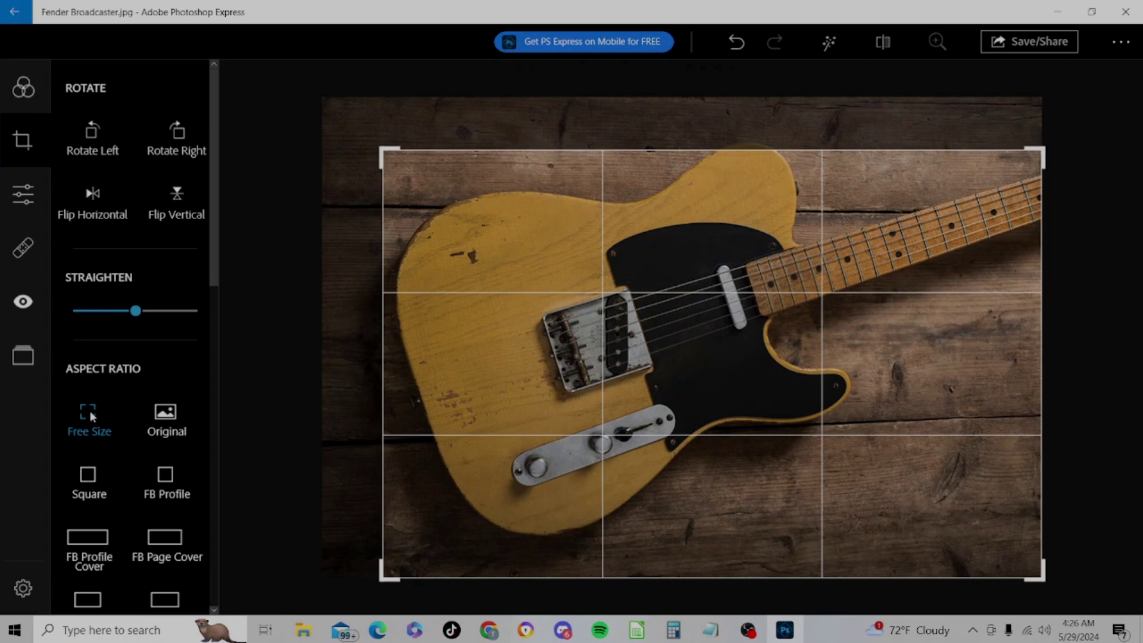
pyautogui.click(170, 419)
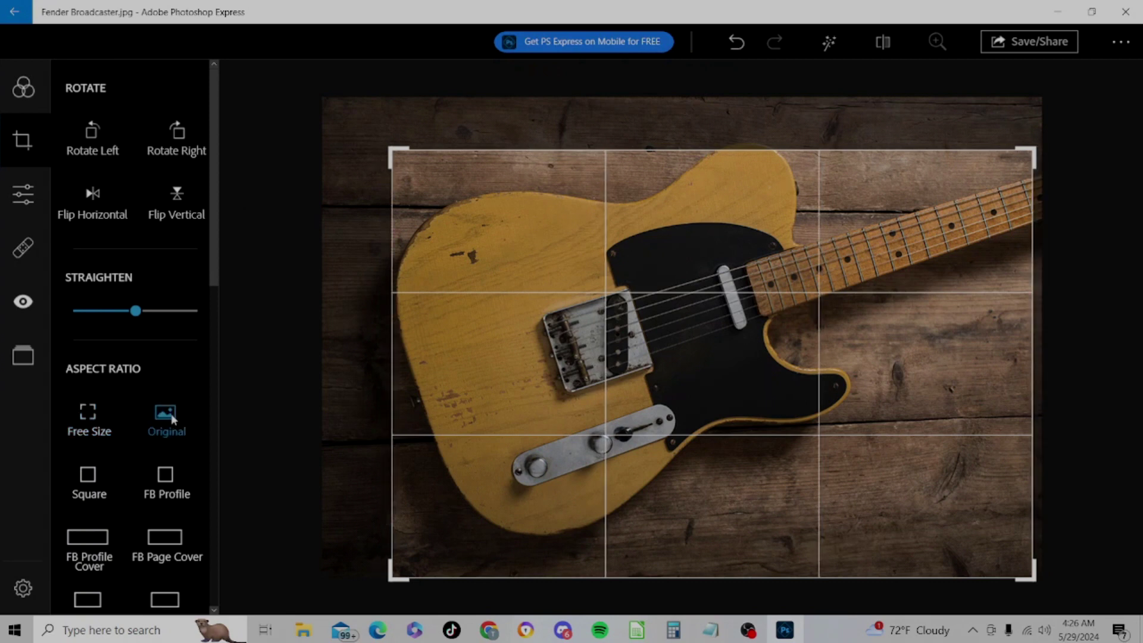
pyautogui.click(77, 416)
pyautogui.moveTo(398, 152); pyautogui.dragTo(329, 103)
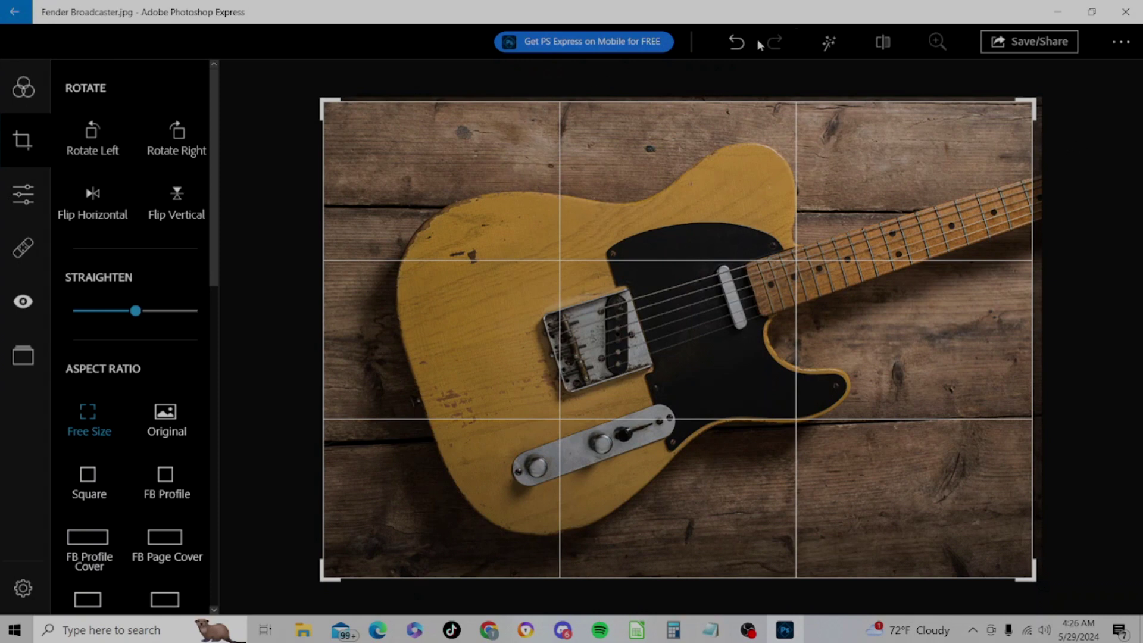
pyautogui.click(736, 41)
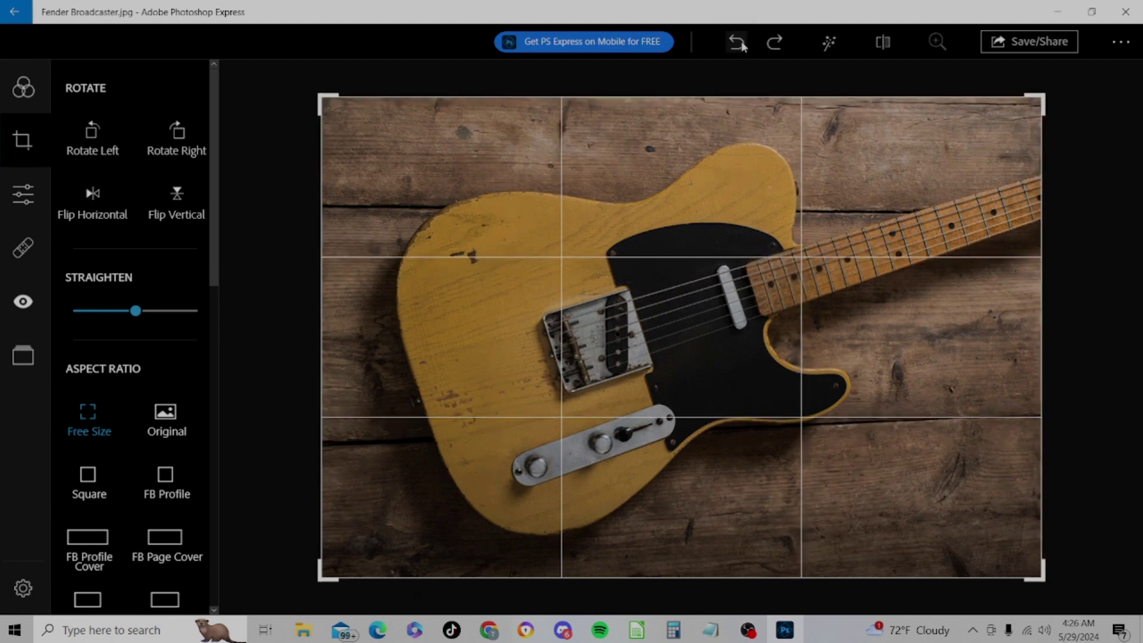
# - Show the Adjustments panel with the LIGHT group expanded
pyautogui.click(22, 195)
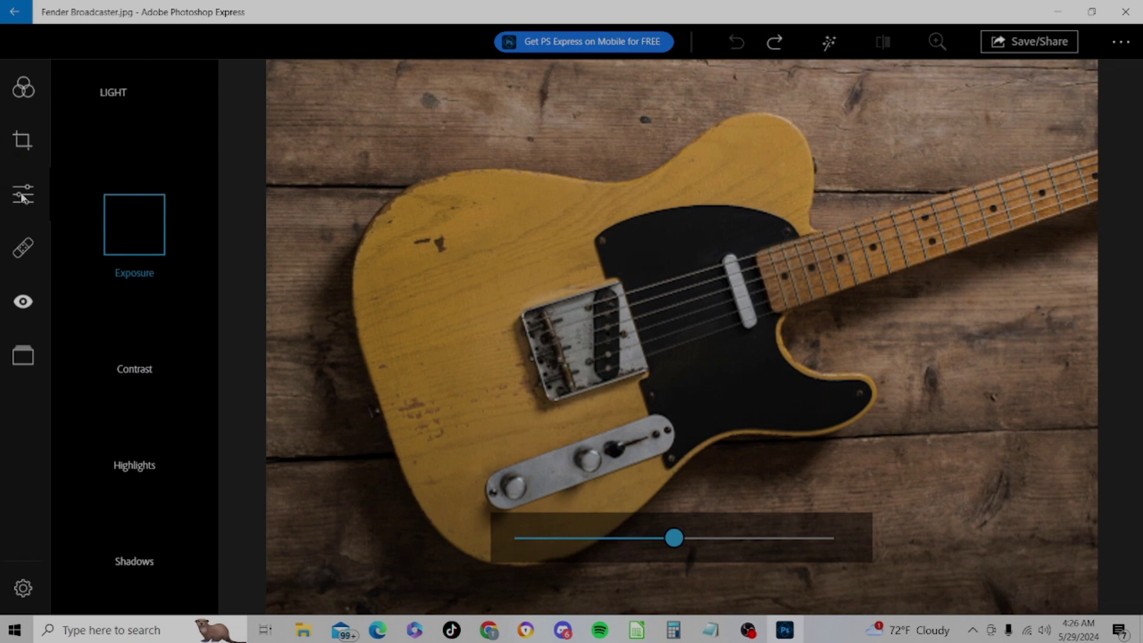
pyautogui.click(85, 97)
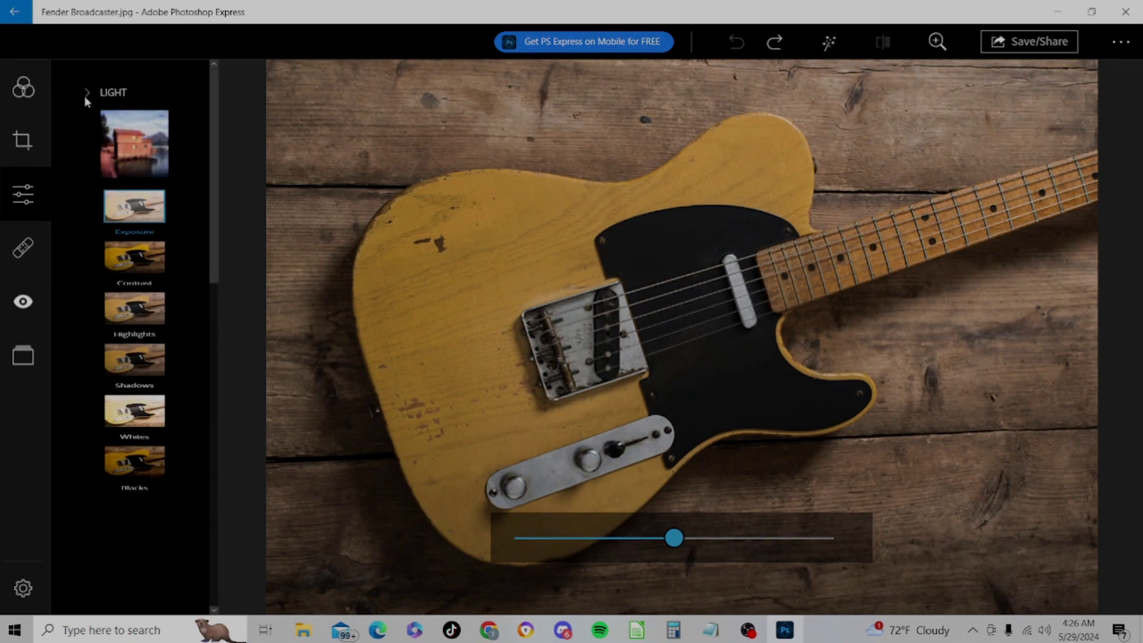
pyautogui.scroll(-5, 212, 106)
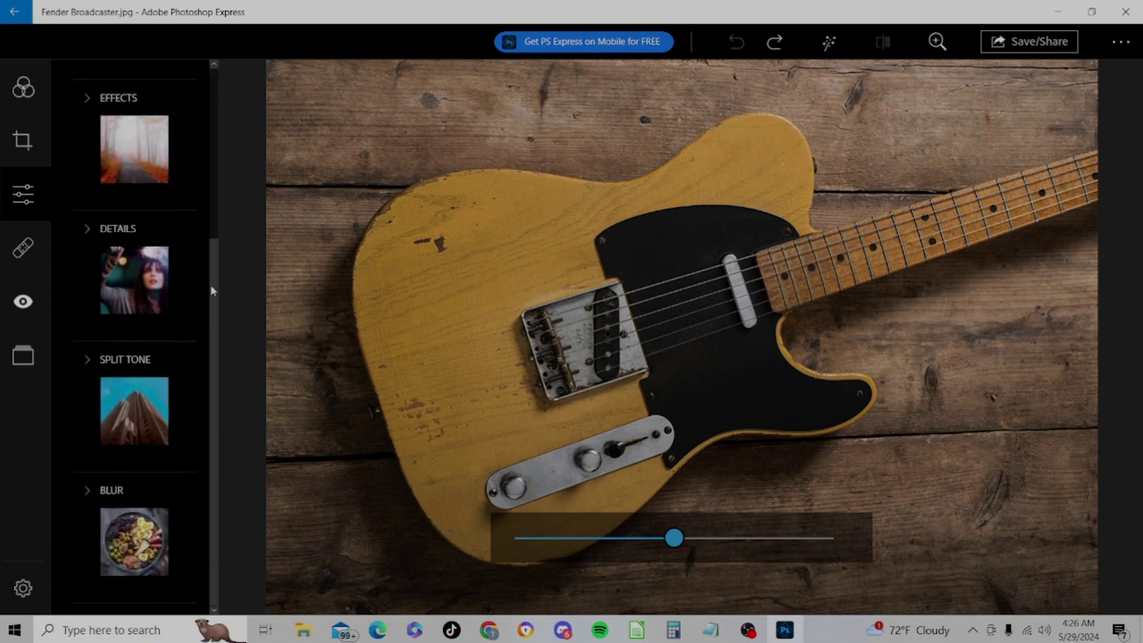
pyautogui.moveTo(210, 285); pyautogui.dragTo(188, 37)
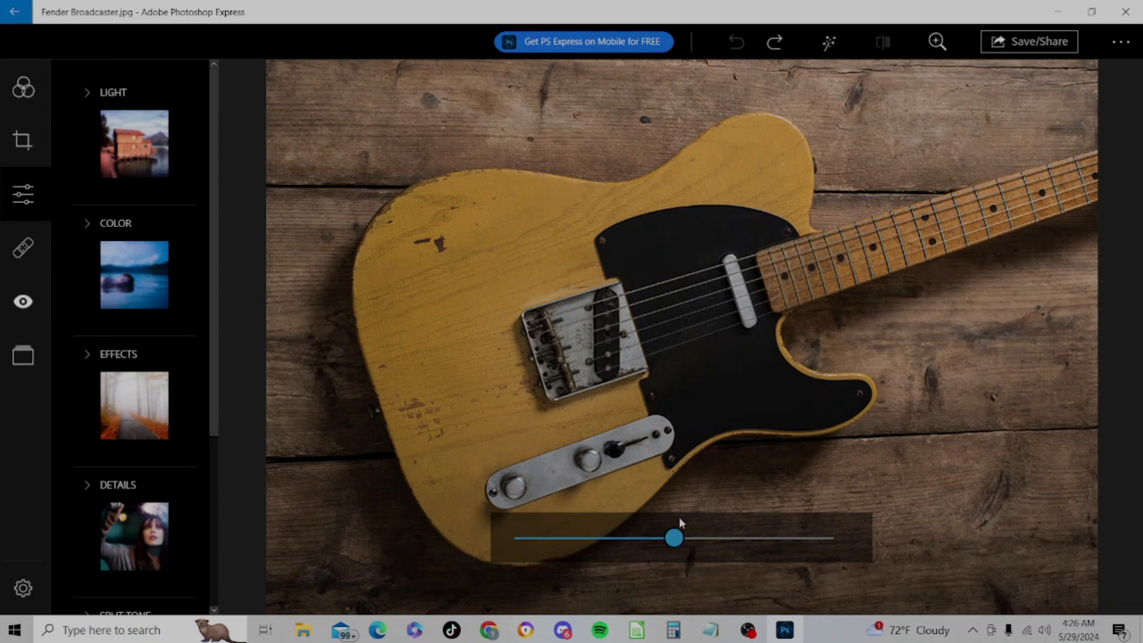
pyautogui.click(88, 92)
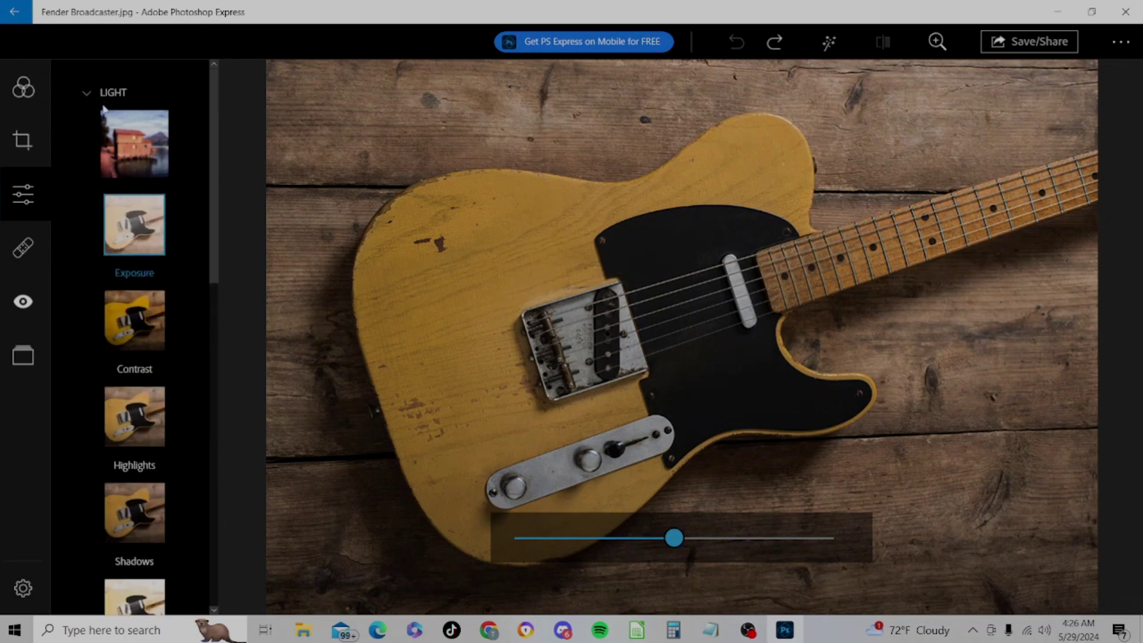
pyautogui.moveTo(216, 154)
pyautogui.mouseDown()
pyautogui.moveTo(219, 288)
pyautogui.moveTo(223, 148)
pyautogui.mouseUp()
# - Raise Contrast to 26 as a trial, then undo it
pyautogui.click(136, 320)
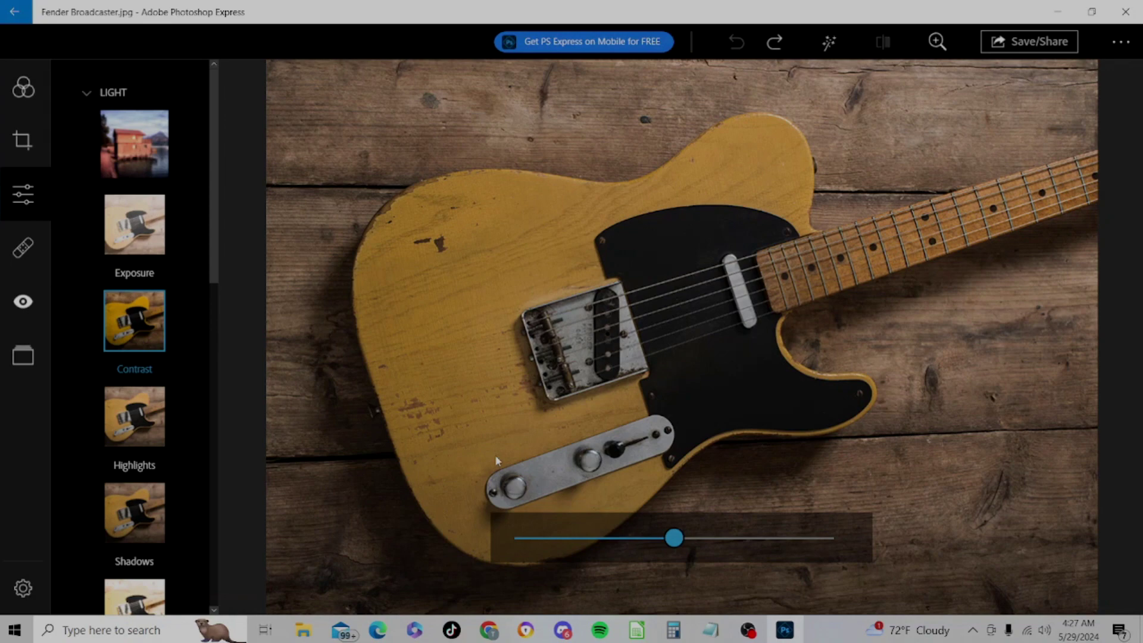
pyautogui.click(675, 539)
pyautogui.moveTo(694, 541); pyautogui.dragTo(739, 538)
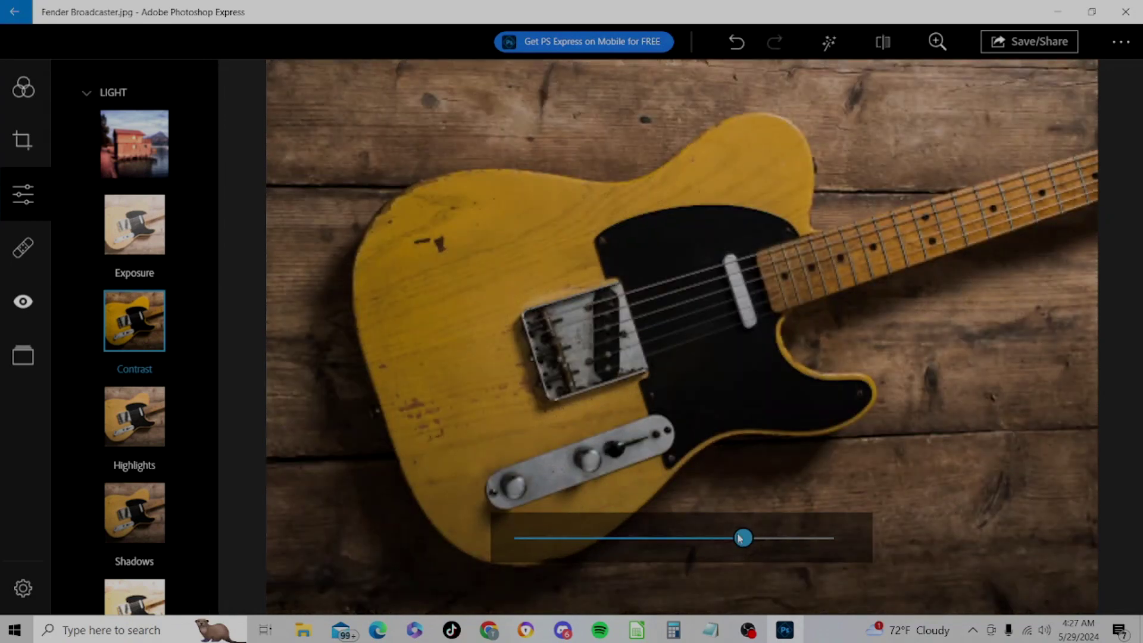
pyautogui.click(737, 42)
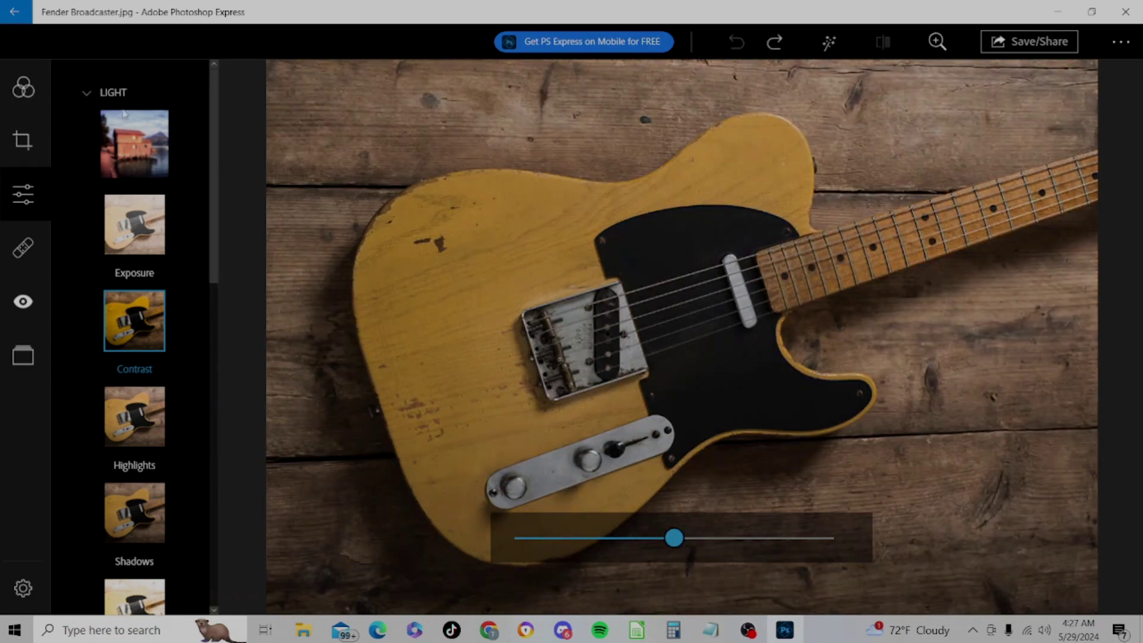
# - Collapse LIGHT, then expand and collapse the COLOR, EFFECTS and DETAILS groups in turn
pyautogui.click(88, 93)
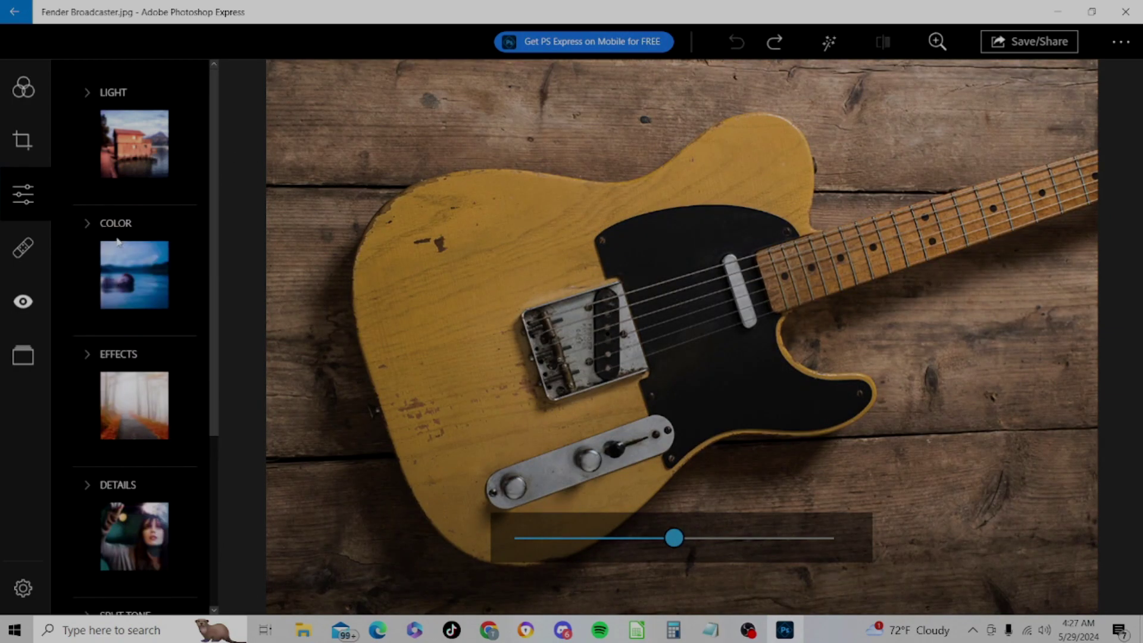
pyautogui.click(87, 224)
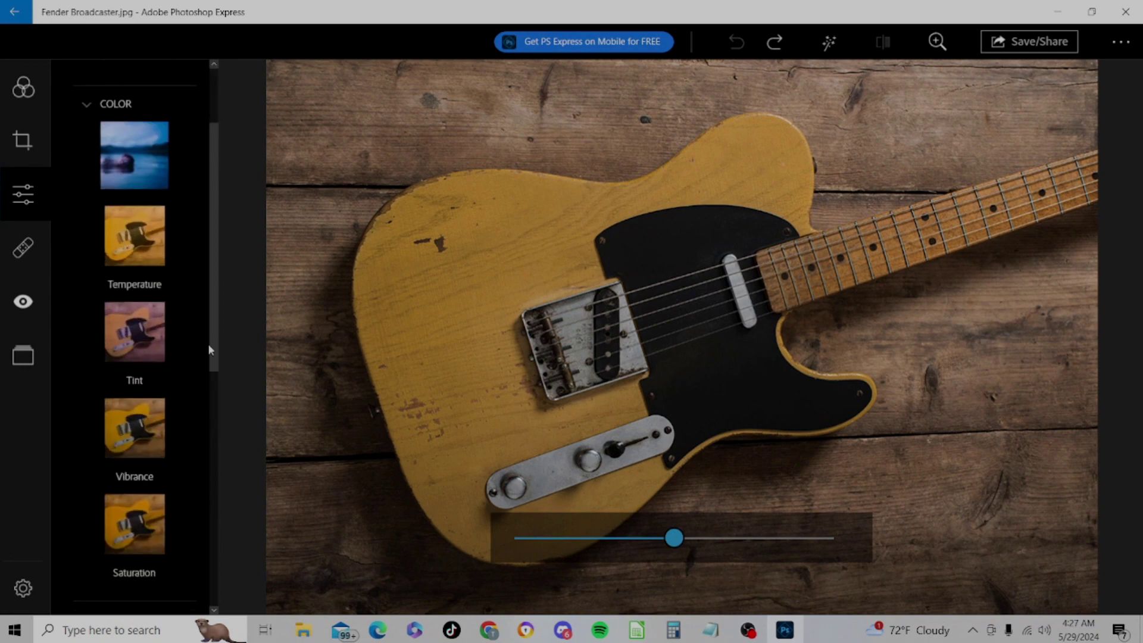
pyautogui.click(86, 105)
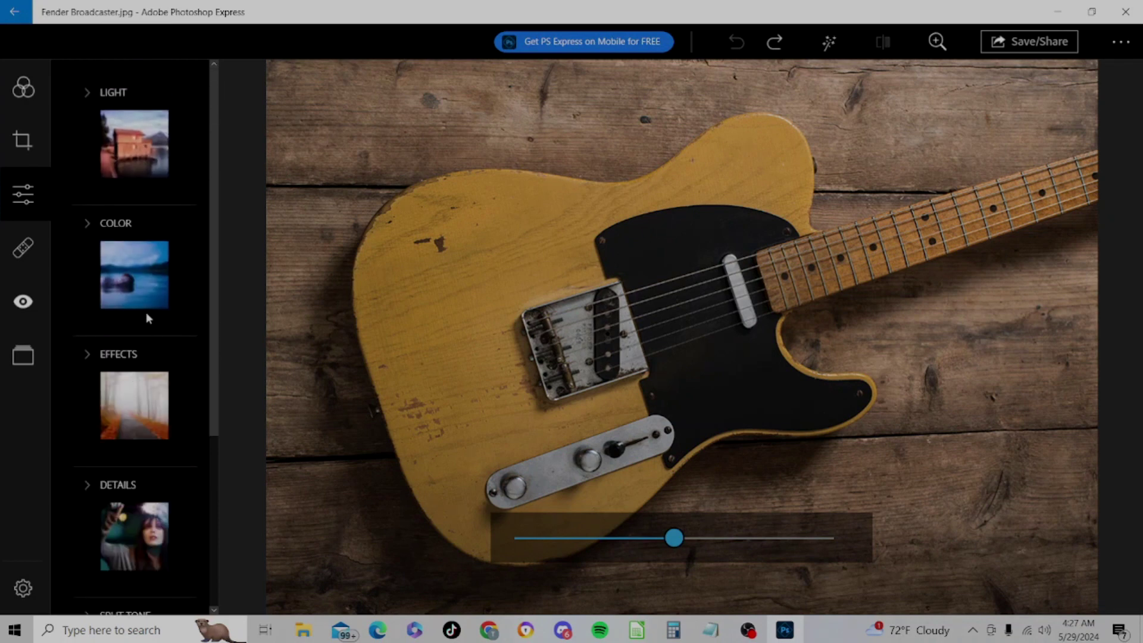
pyautogui.click(88, 355)
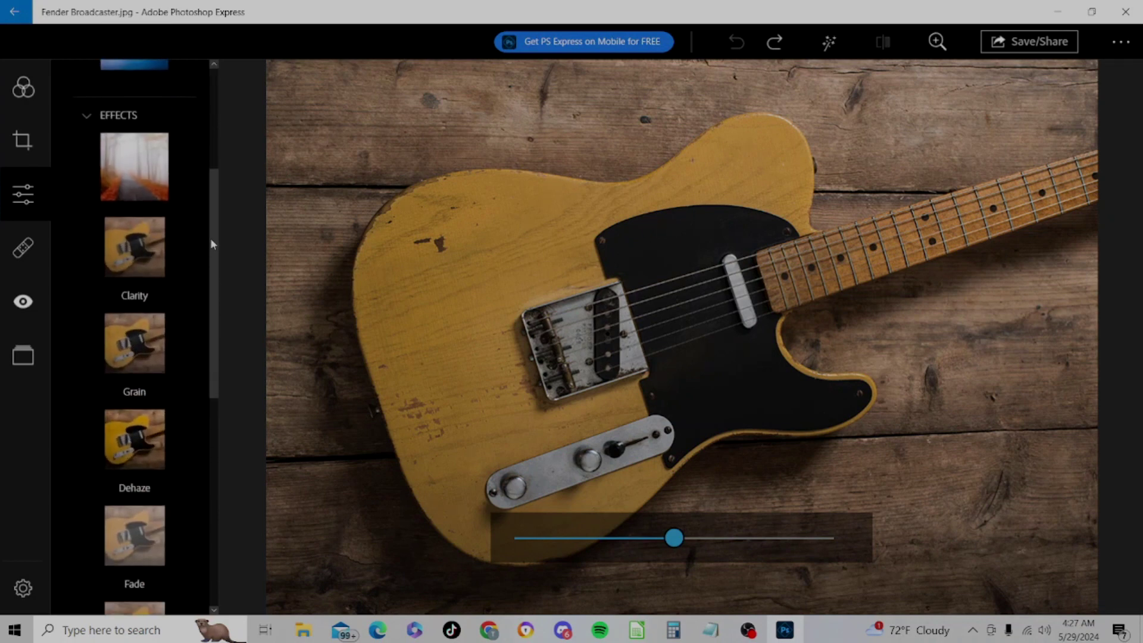
pyautogui.moveTo(216, 232)
pyautogui.mouseDown()
pyautogui.moveTo(216, 298)
pyautogui.moveTo(216, 219)
pyautogui.mouseUp()
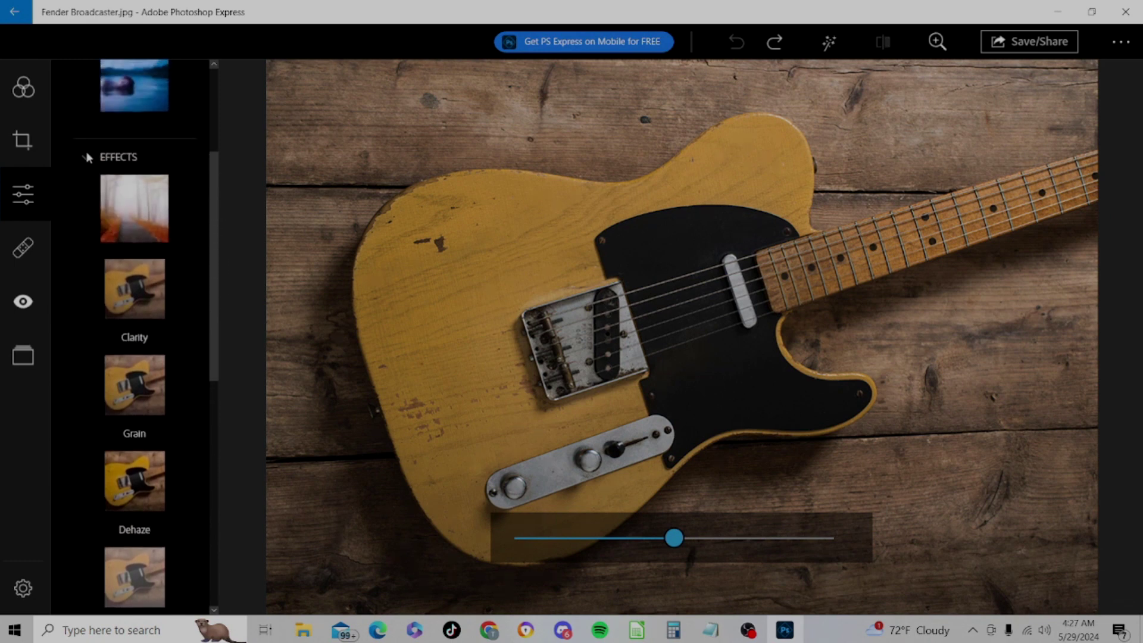
pyautogui.click(89, 157)
pyautogui.moveTo(216, 352); pyautogui.dragTo(206, 543)
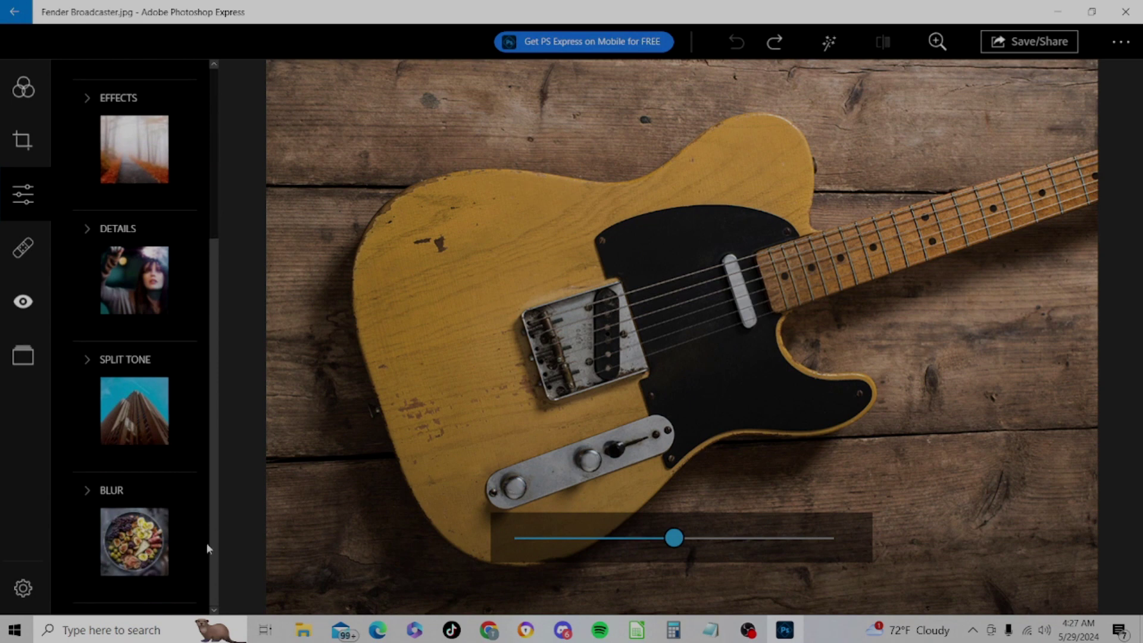
pyautogui.click(87, 229)
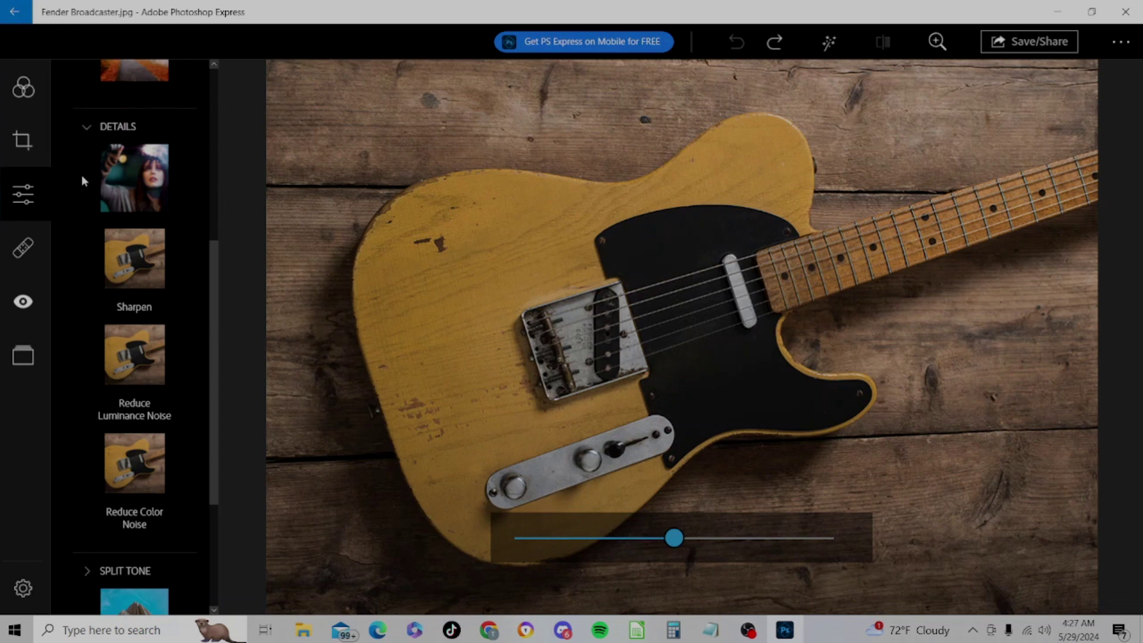
pyautogui.click(87, 130)
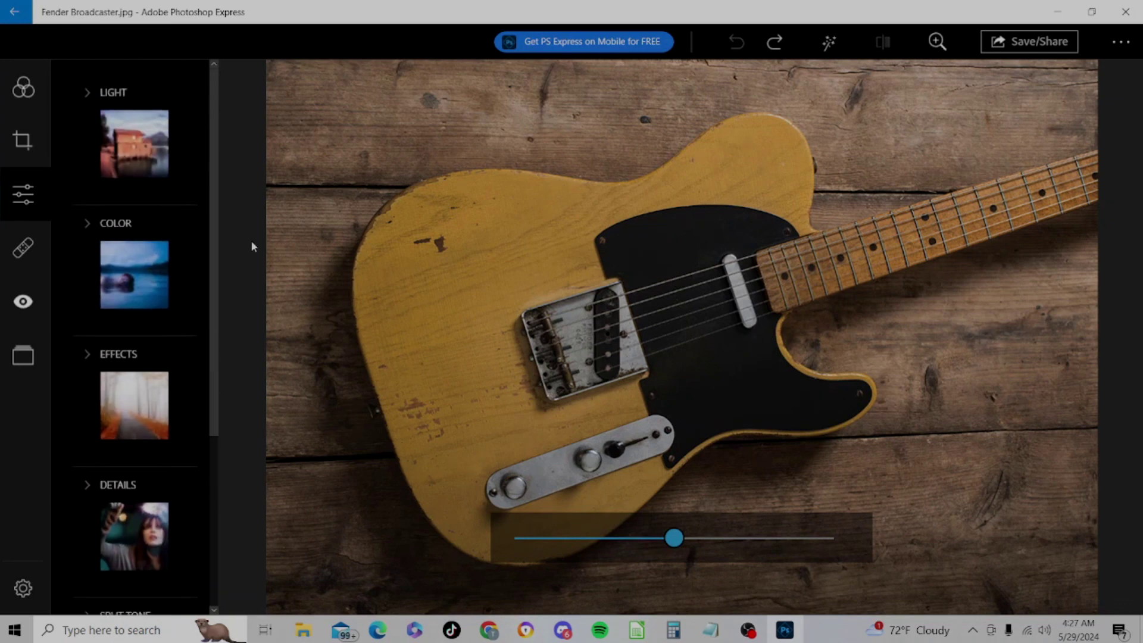
pyautogui.moveTo(213, 275); pyautogui.dragTo(229, 504)
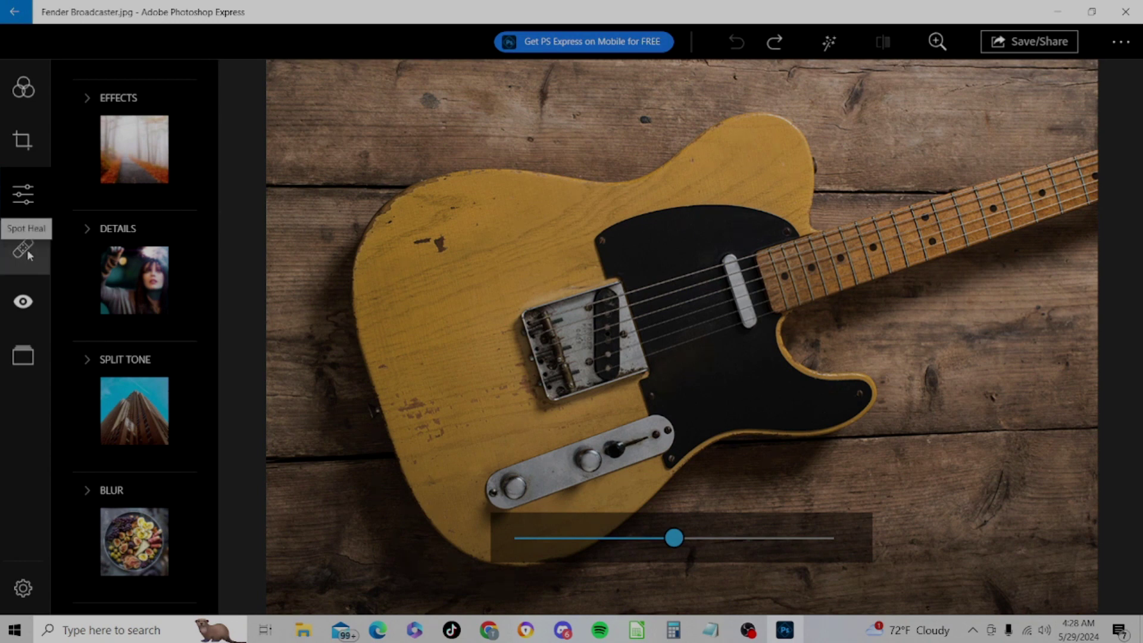
# - Open Fix Red Eye with People selected and click on the guitar photo
pyautogui.click(25, 302)
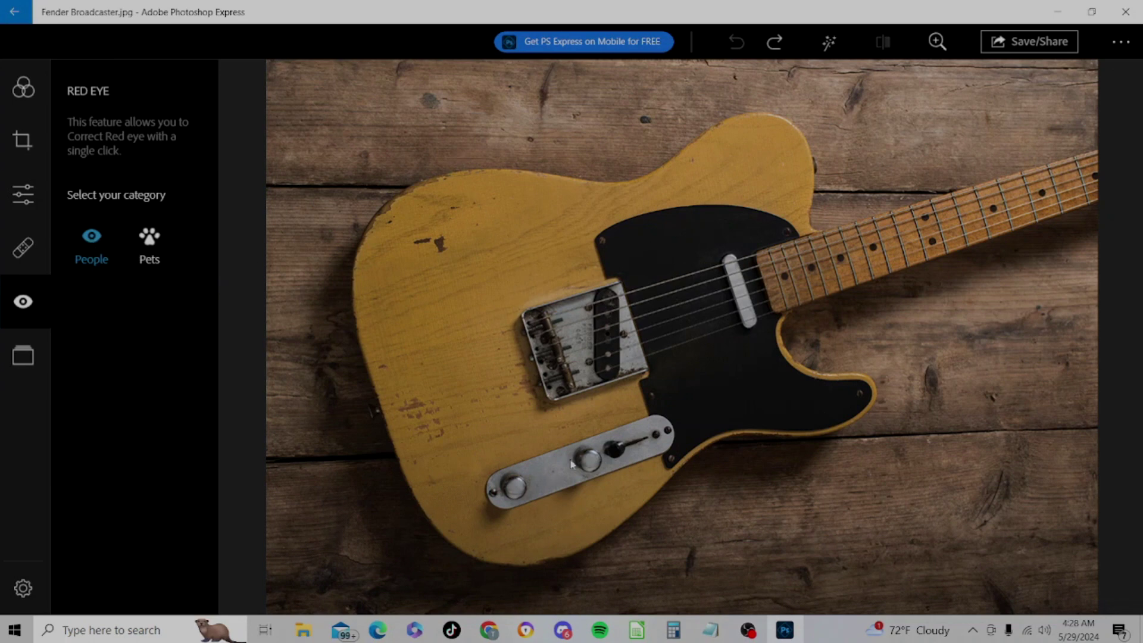
pyautogui.click(657, 339)
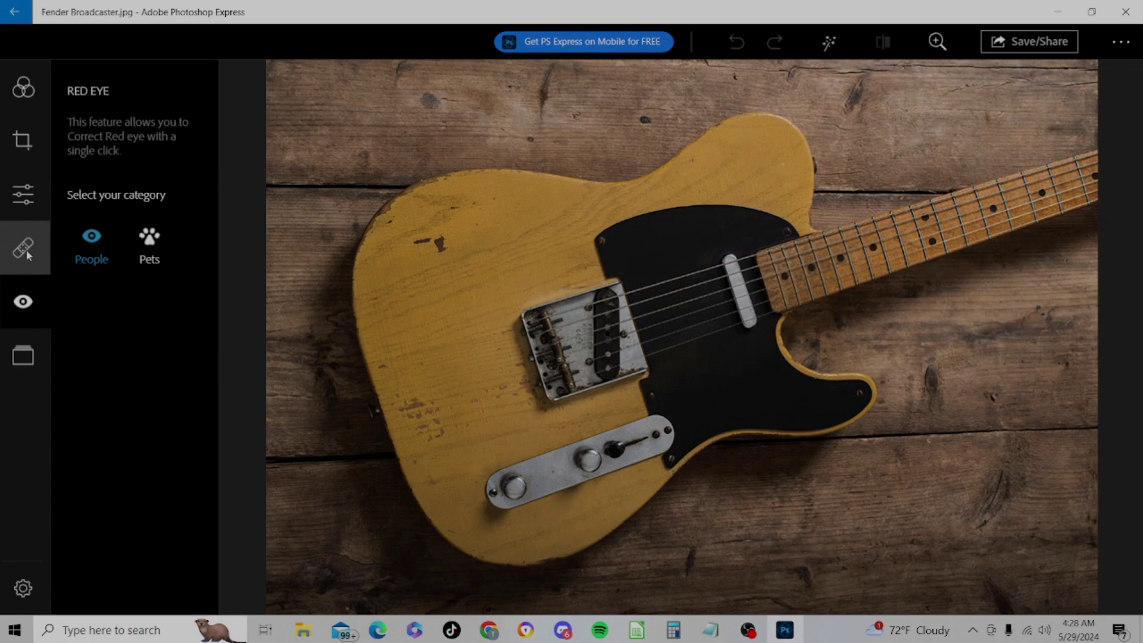
# - Try the dark vignette and white circle border frames, undoing each one
pyautogui.click(25, 358)
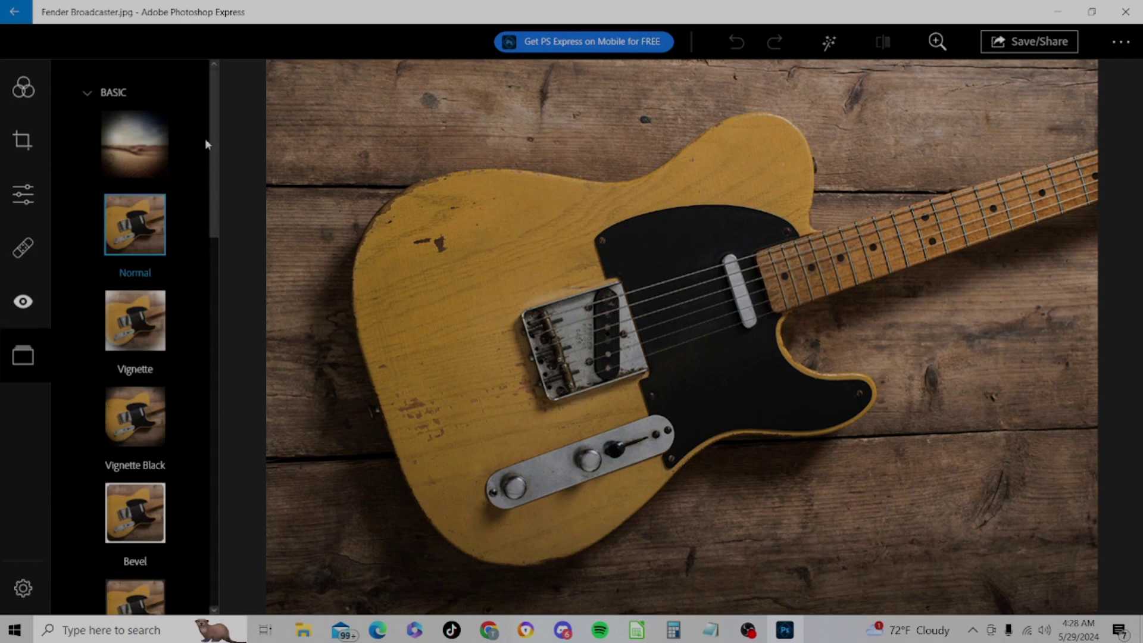
pyautogui.scroll(-10, 184, 505)
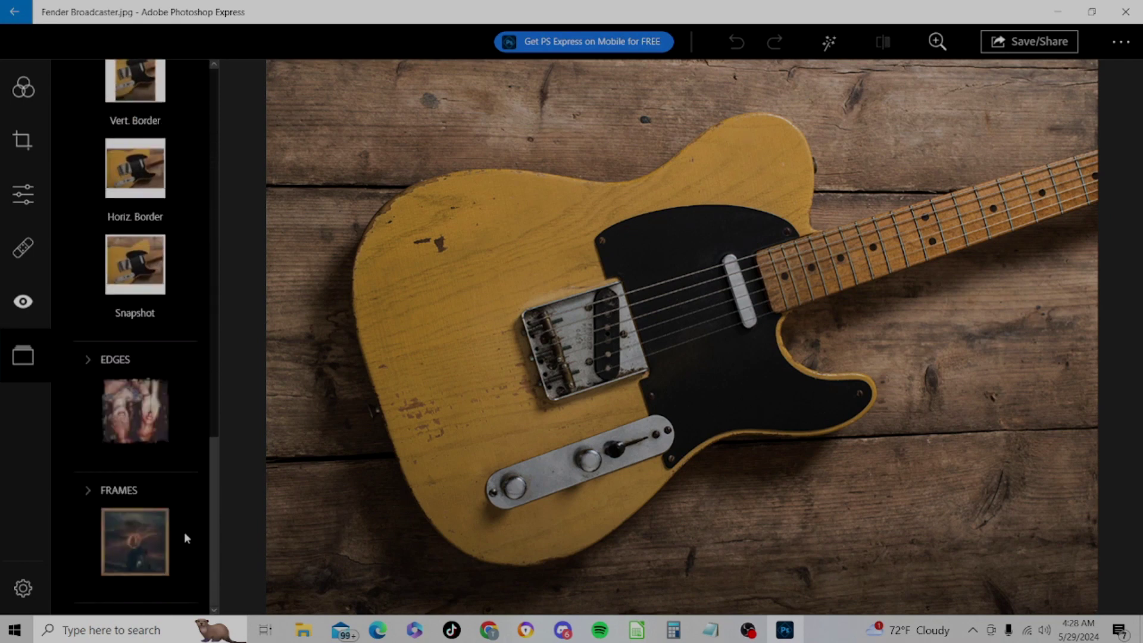
pyautogui.scroll(10, 166, 223)
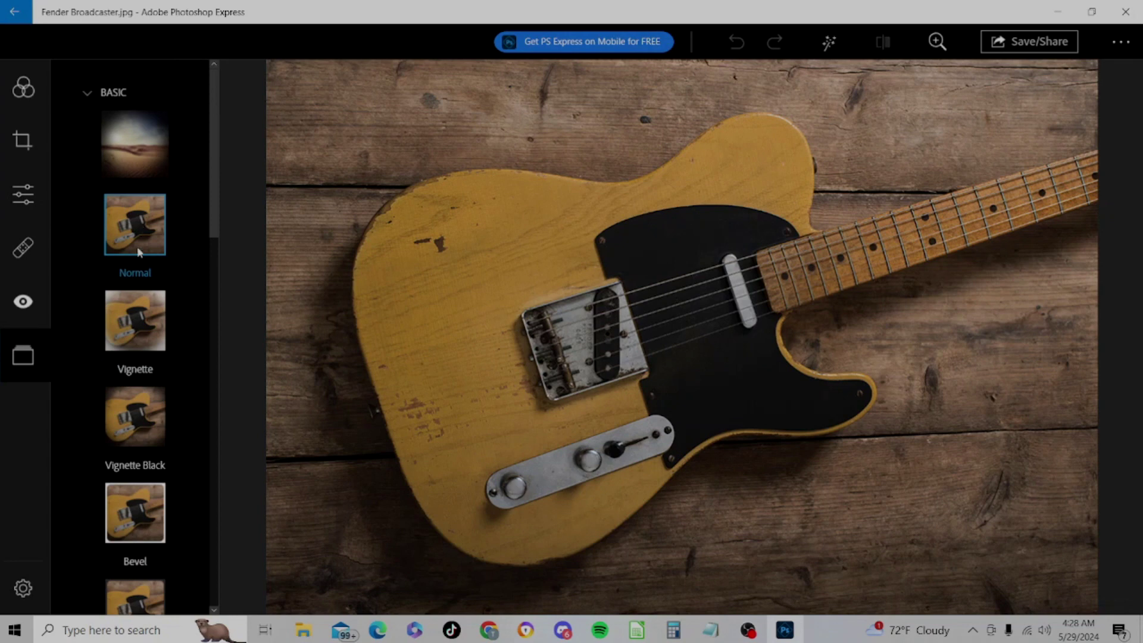
pyautogui.click(126, 420)
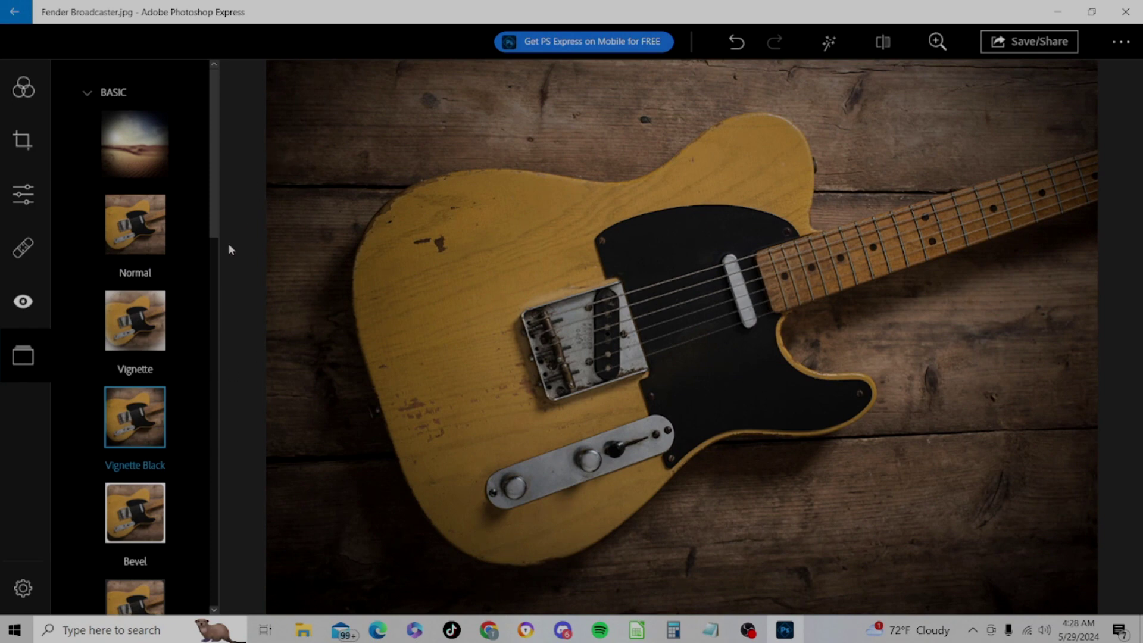
pyautogui.moveTo(212, 214); pyautogui.dragTo(212, 404)
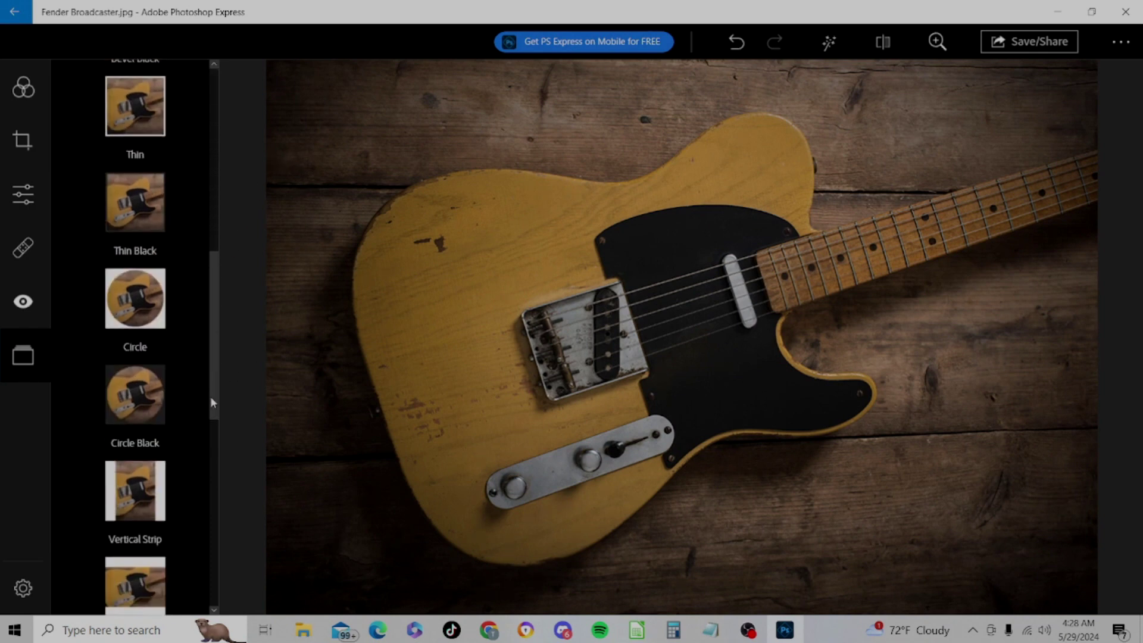
pyautogui.click(728, 43)
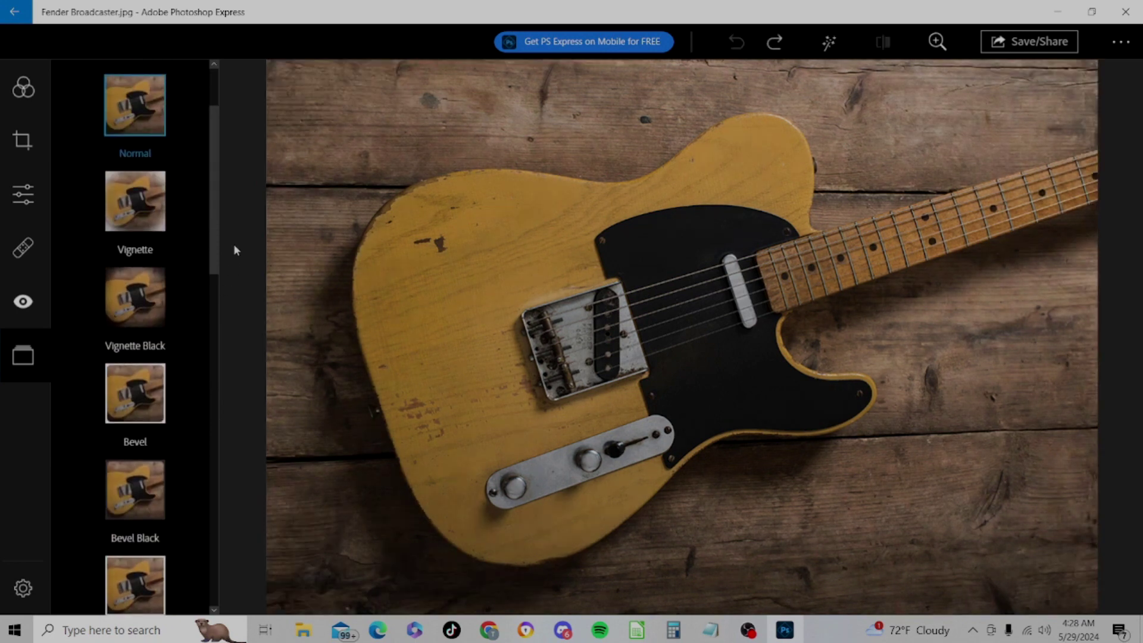
pyautogui.moveTo(215, 241); pyautogui.dragTo(221, 439)
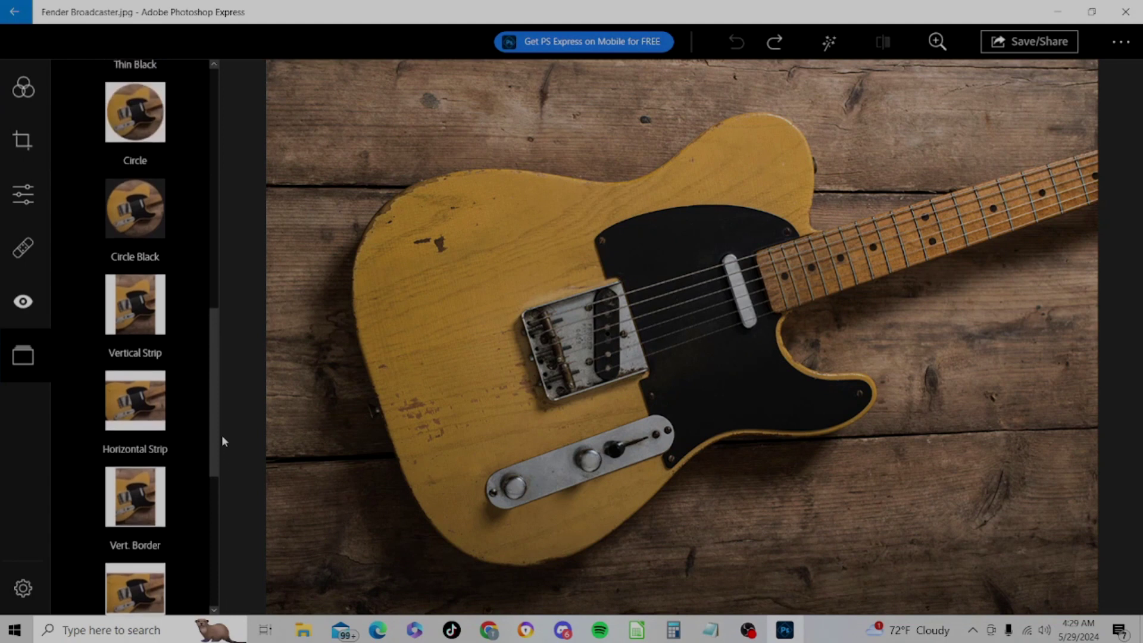
pyautogui.click(135, 128)
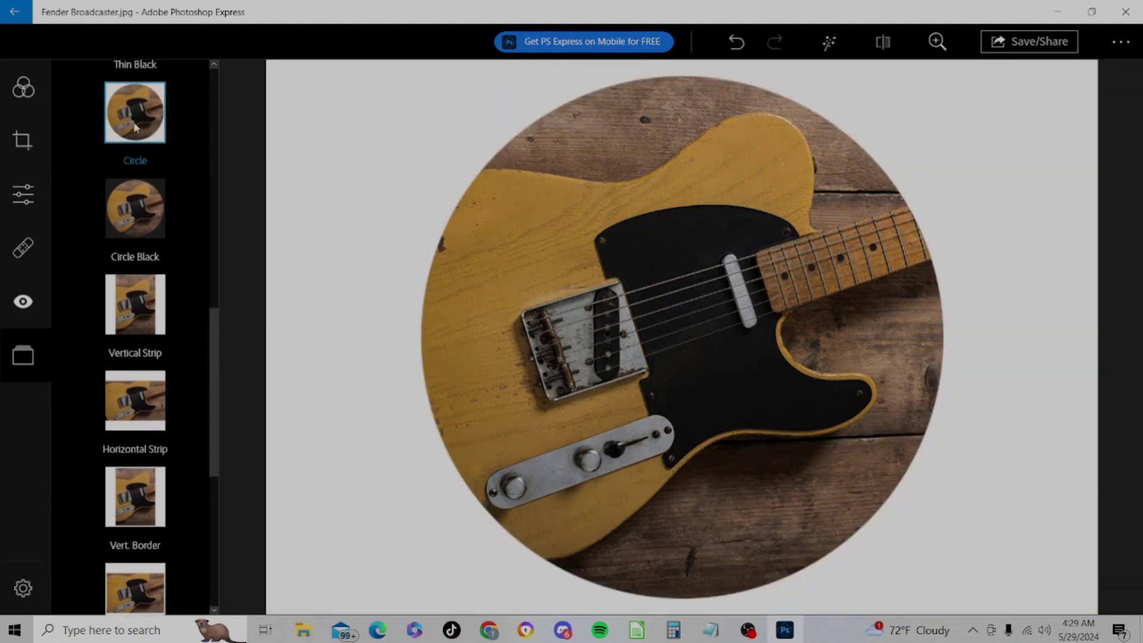
pyautogui.click(739, 42)
pyautogui.scroll(-5, 213, 363)
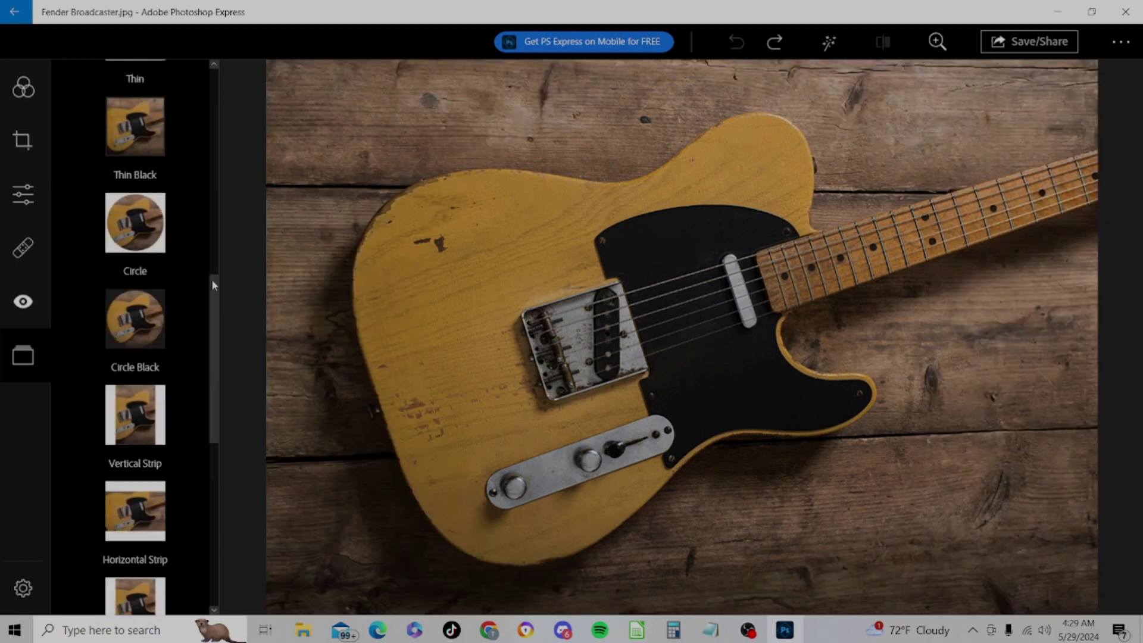
pyautogui.moveTo(213, 287); pyautogui.dragTo(212, 78)
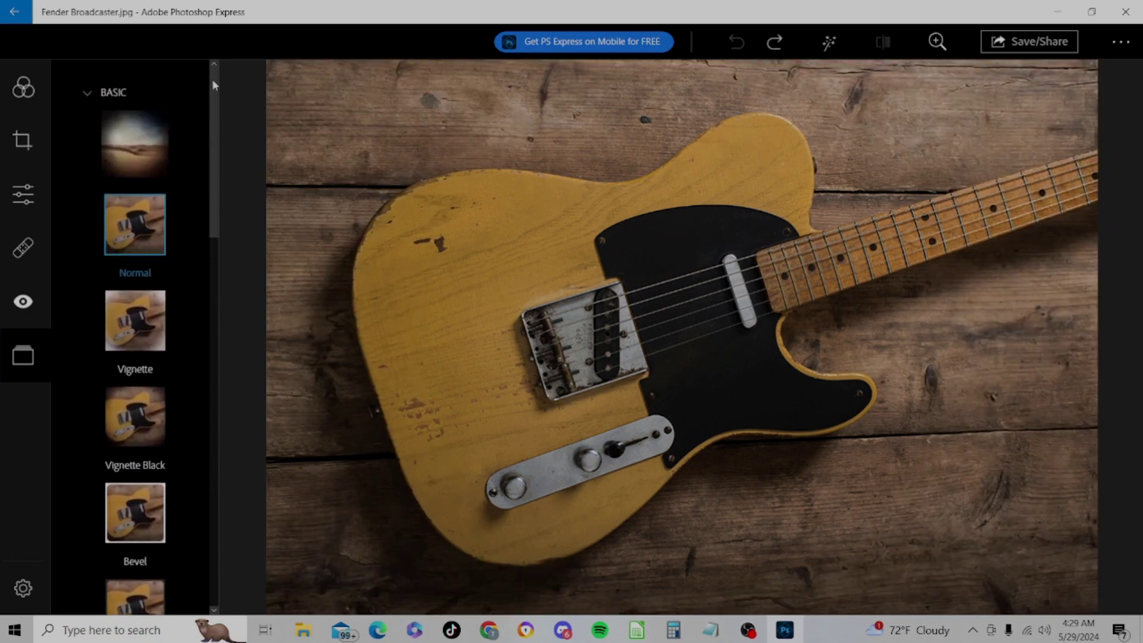
# - Collapse BASIC, expand and collapse EDGES, then expand FRAMES to show Matte, Modern and Wood
pyautogui.click(86, 95)
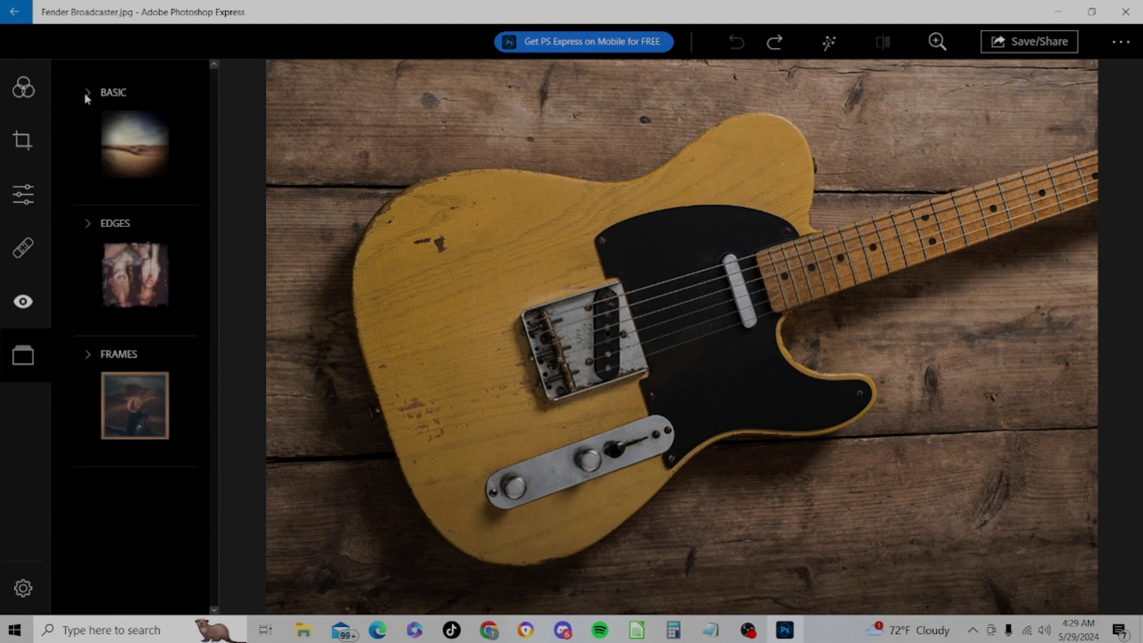
pyautogui.click(90, 223)
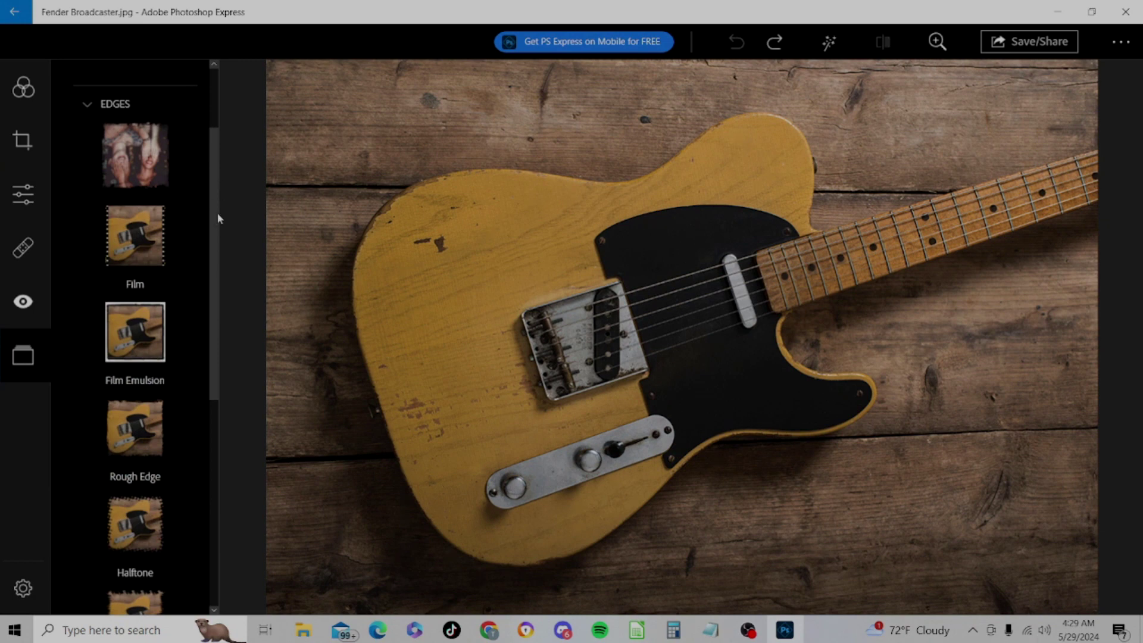
pyautogui.moveTo(217, 215)
pyautogui.mouseDown()
pyautogui.moveTo(209, 386)
pyautogui.moveTo(201, 189)
pyautogui.mouseUp()
pyautogui.click(87, 166)
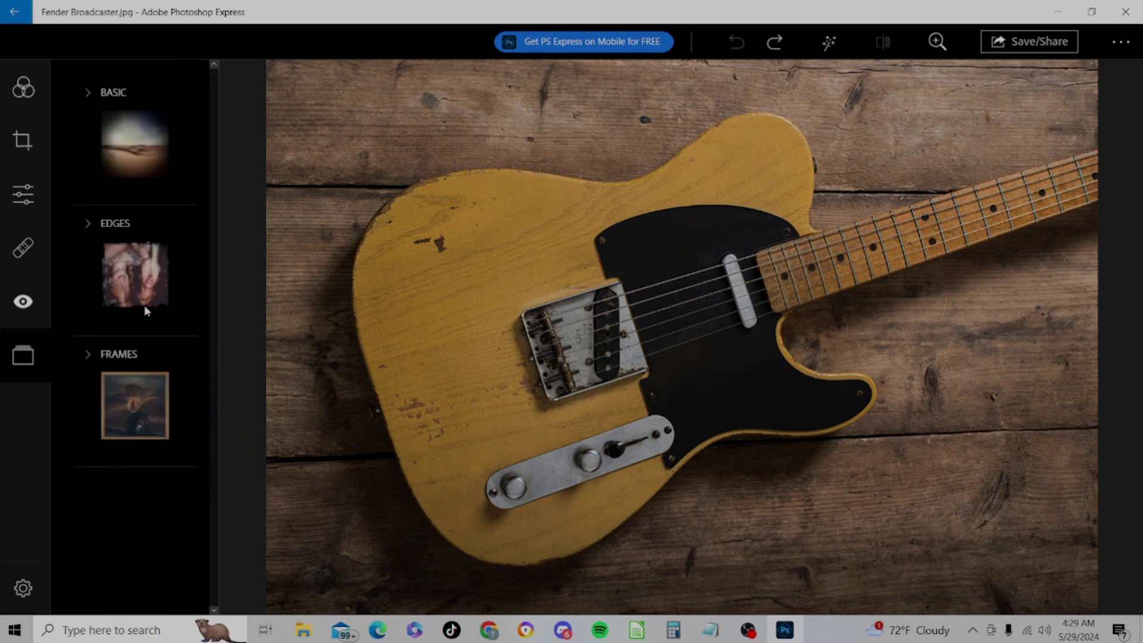
pyautogui.click(89, 360)
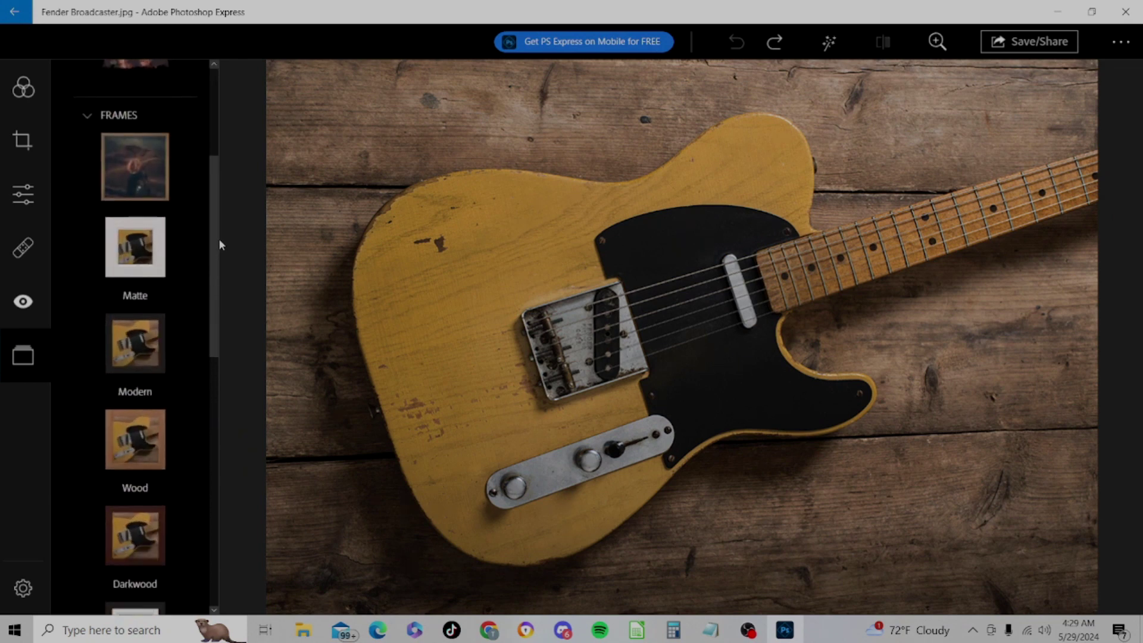
pyautogui.moveTo(217, 235); pyautogui.dragTo(164, 63)
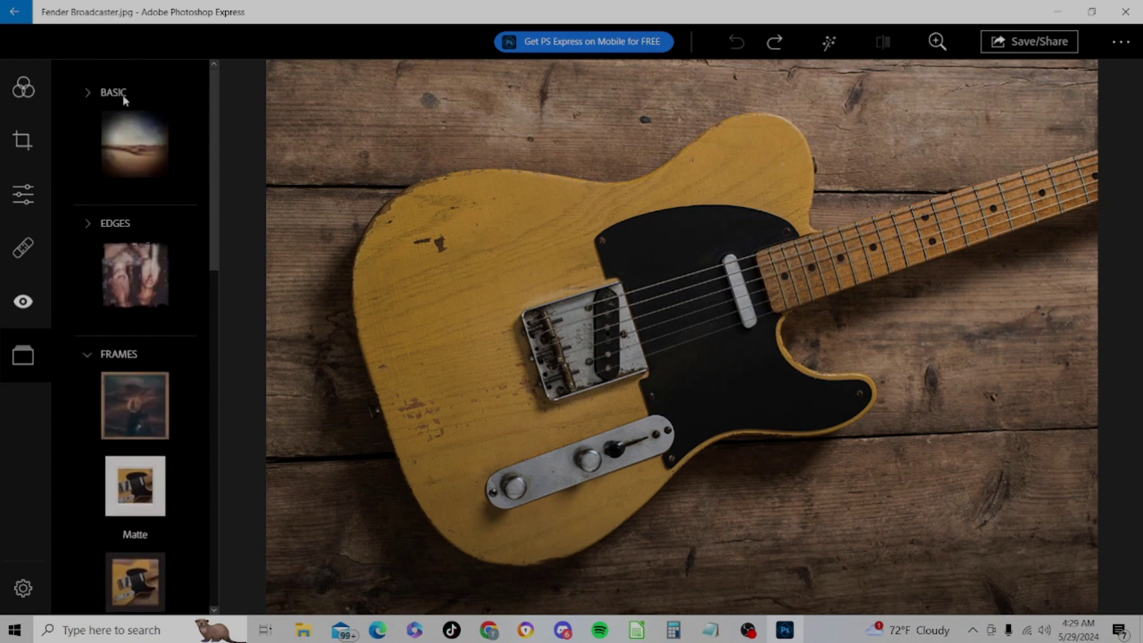
# - Select the Spot Heal tool and widen its brush from 10 px to 20 px
pyautogui.click(25, 251)
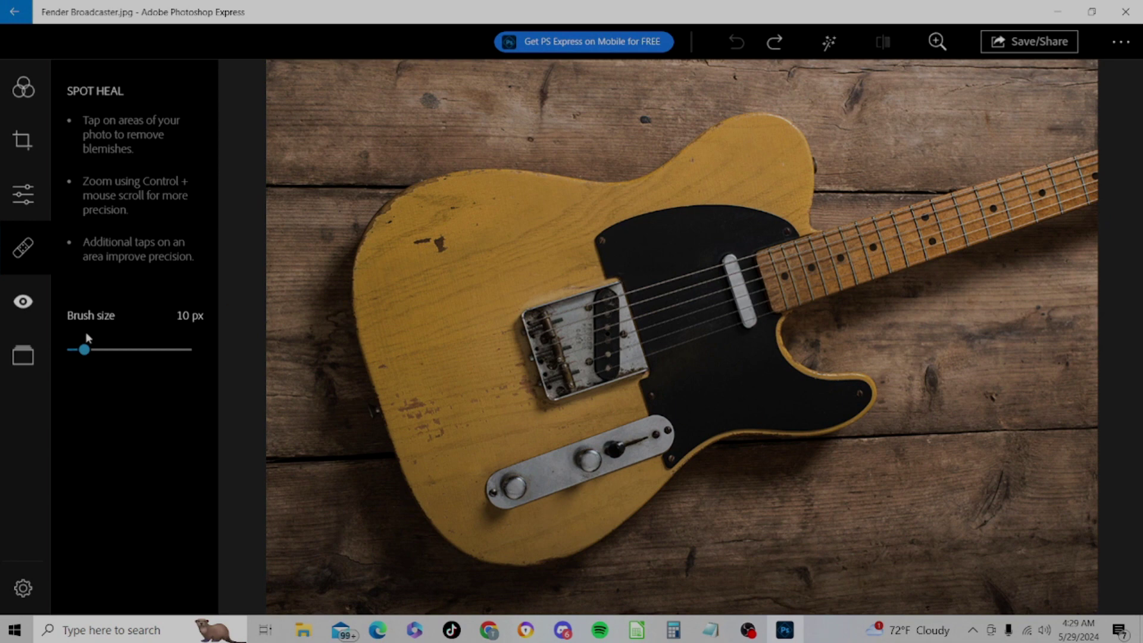
pyautogui.moveTo(85, 352); pyautogui.dragTo(91, 358)
pyautogui.moveTo(91, 357); pyautogui.dragTo(97, 359)
pyautogui.click(436, 242)
pyautogui.click(415, 241)
pyautogui.click(446, 239)
pyautogui.click(422, 241)
pyautogui.click(731, 47)
pyautogui.click(736, 47)
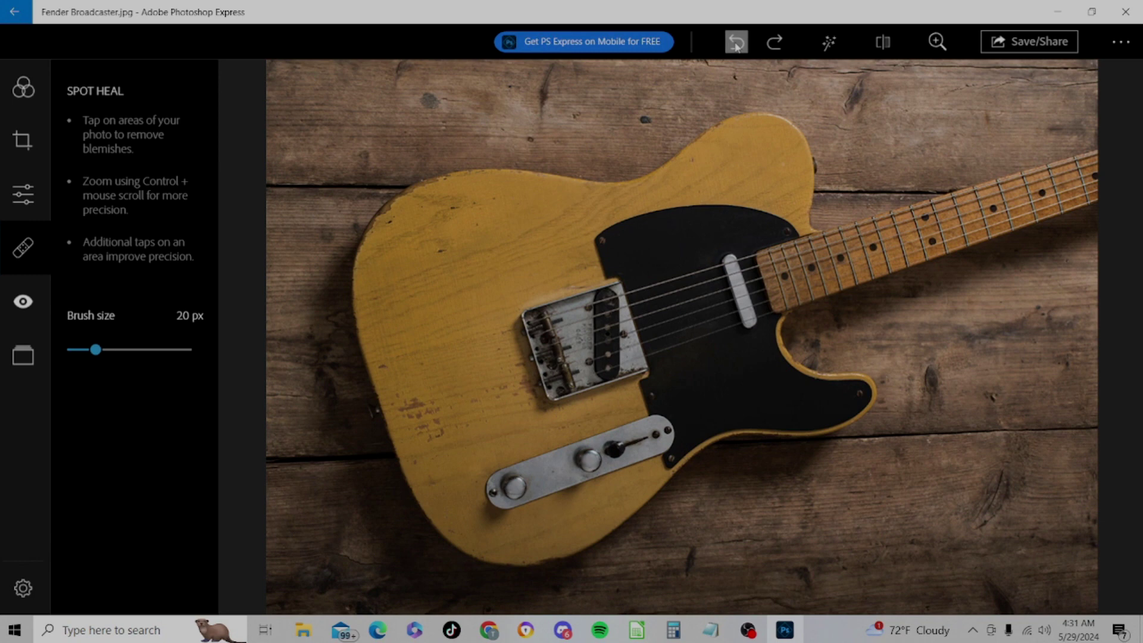
pyautogui.click(736, 45)
pyautogui.click(737, 46)
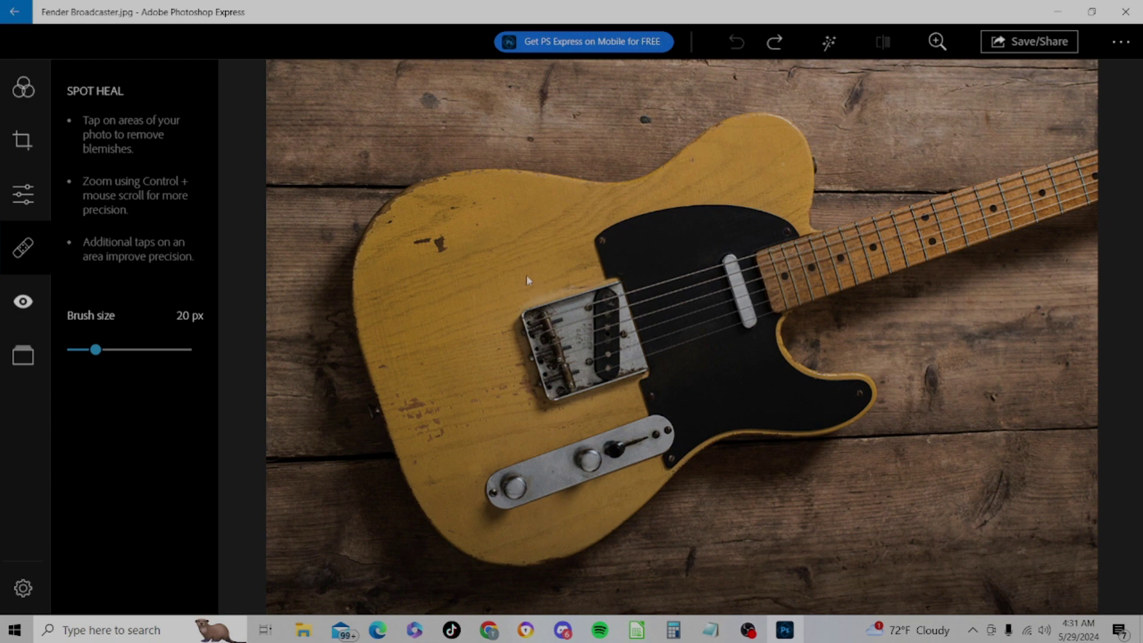
pyautogui.click(22, 589)
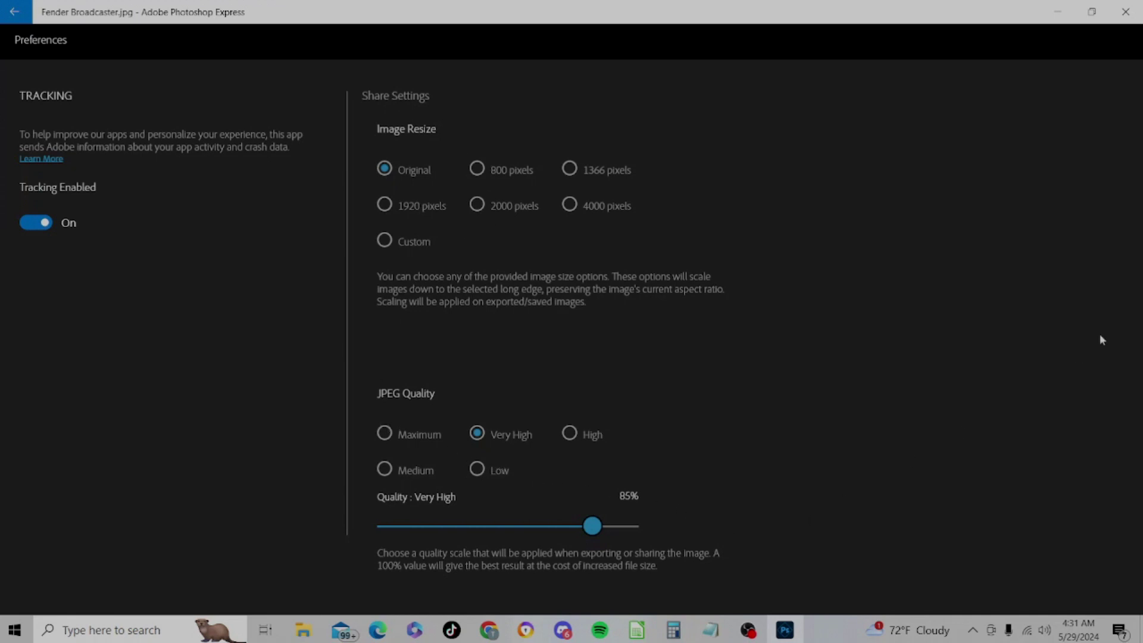
pyautogui.click(14, 12)
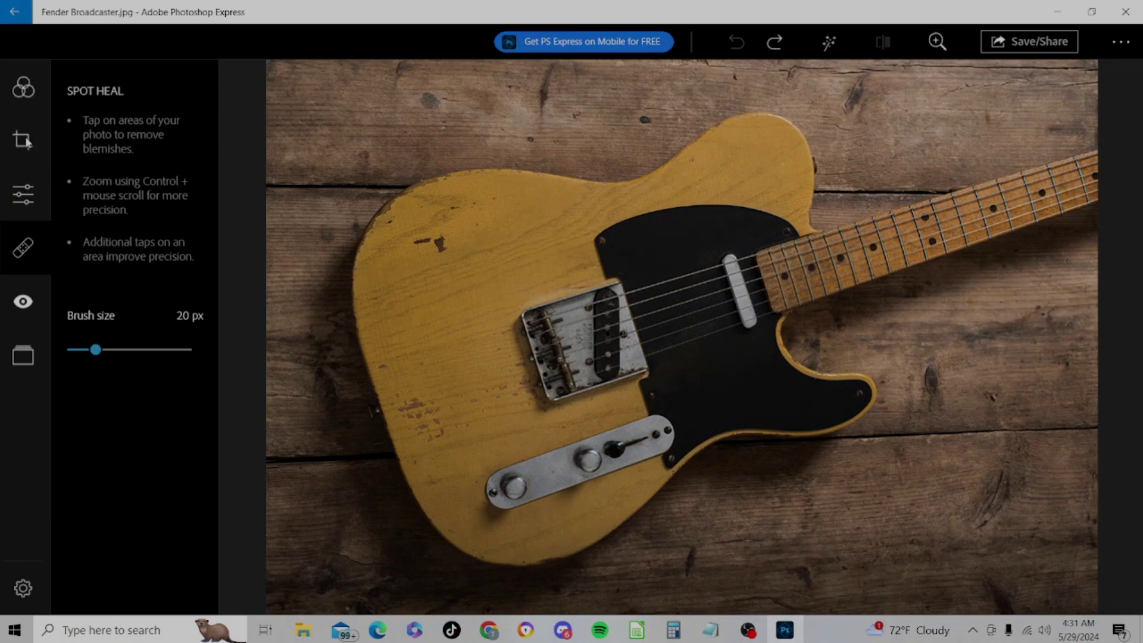
# - Show the BASIC looks and auto-enhance the guitar photo for brighter, cooler tones
pyautogui.click(18, 88)
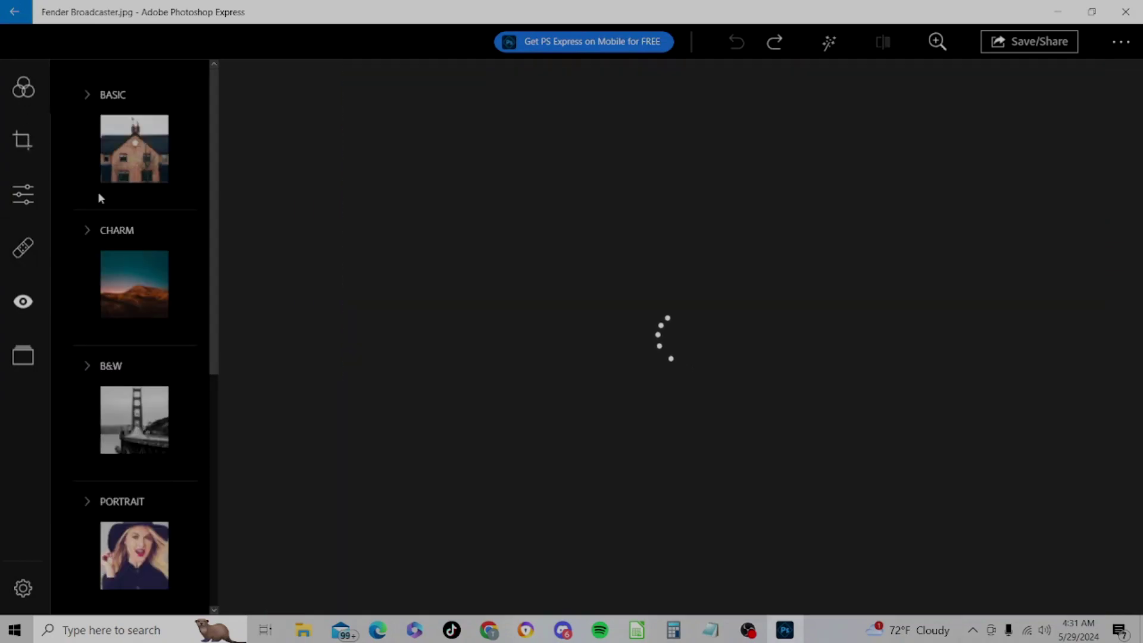
pyautogui.click(89, 97)
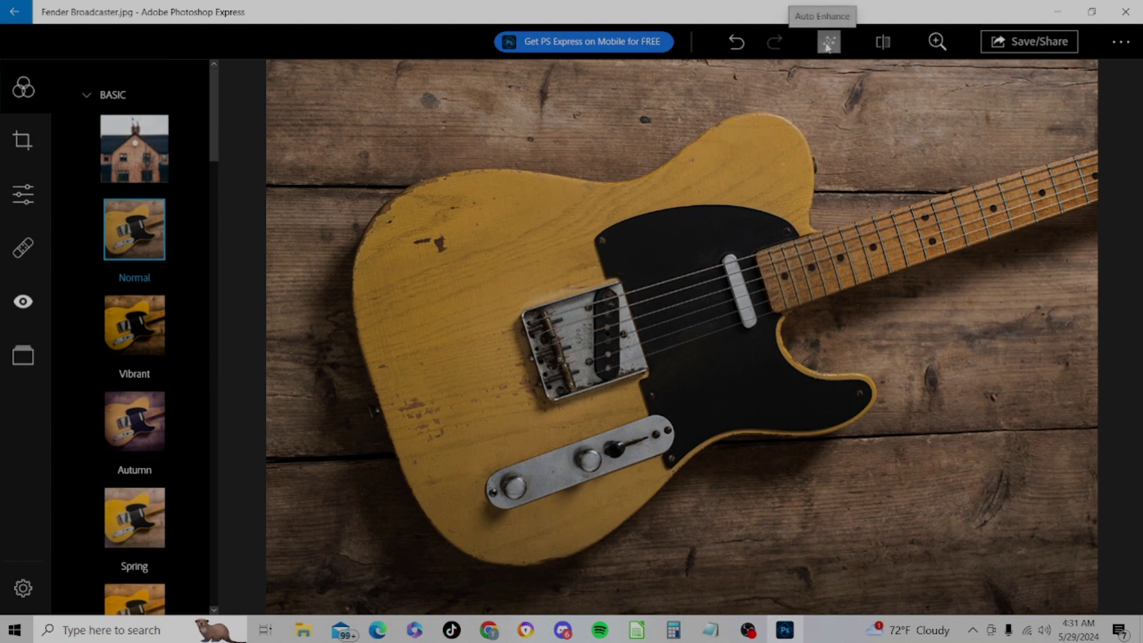
pyautogui.click(827, 46)
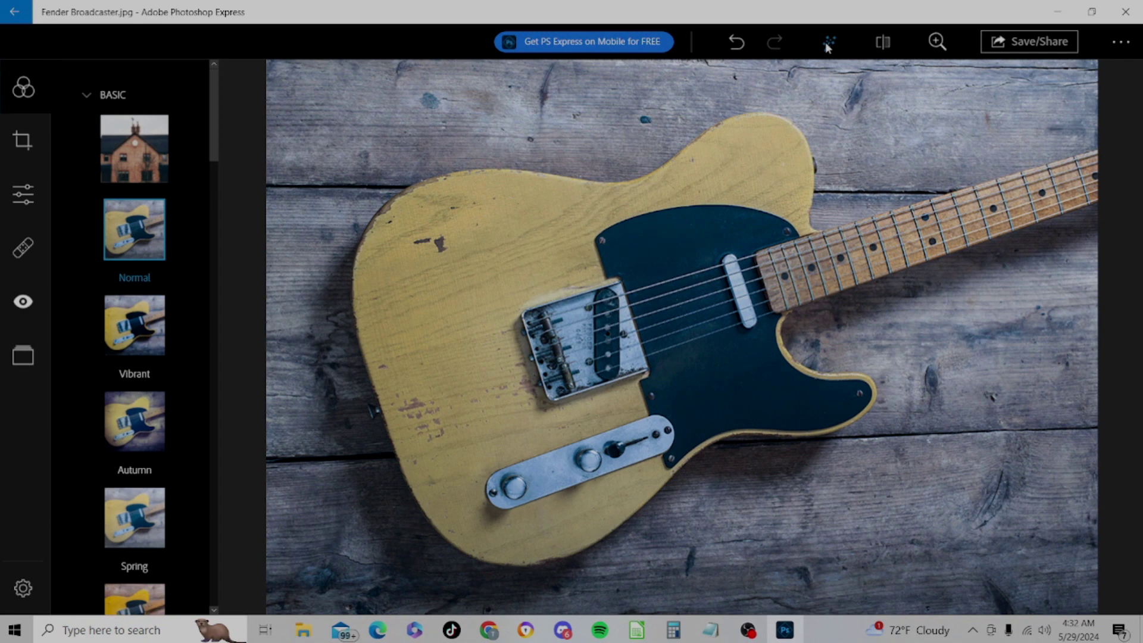
# - Undo the auto enhancement and briefly compare the photo against the original
pyautogui.click(736, 45)
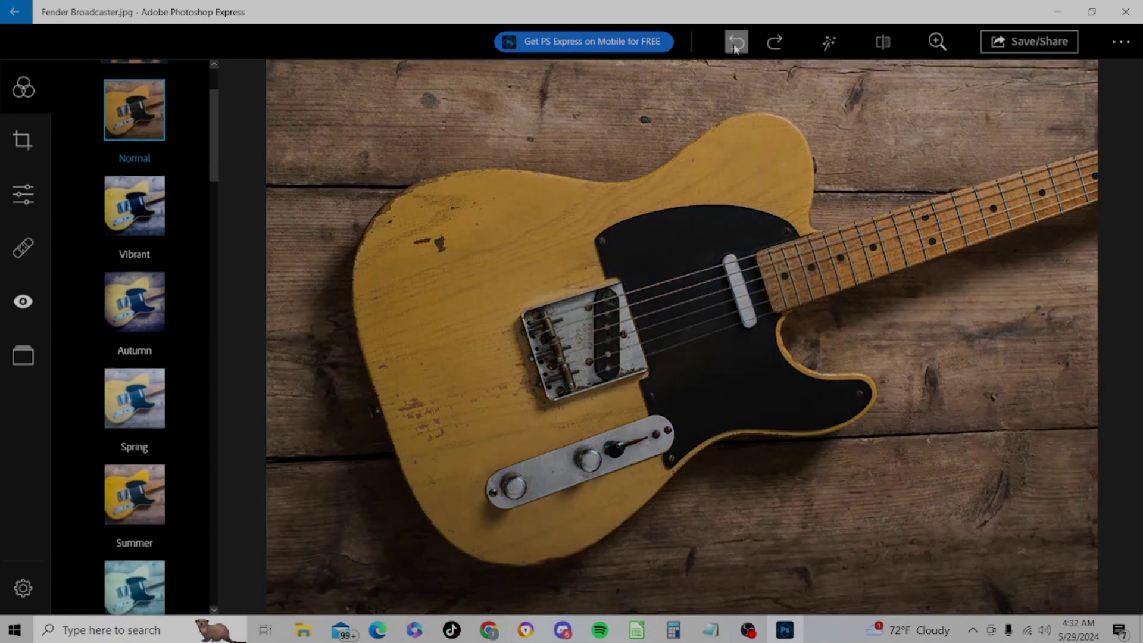
pyautogui.click(883, 47)
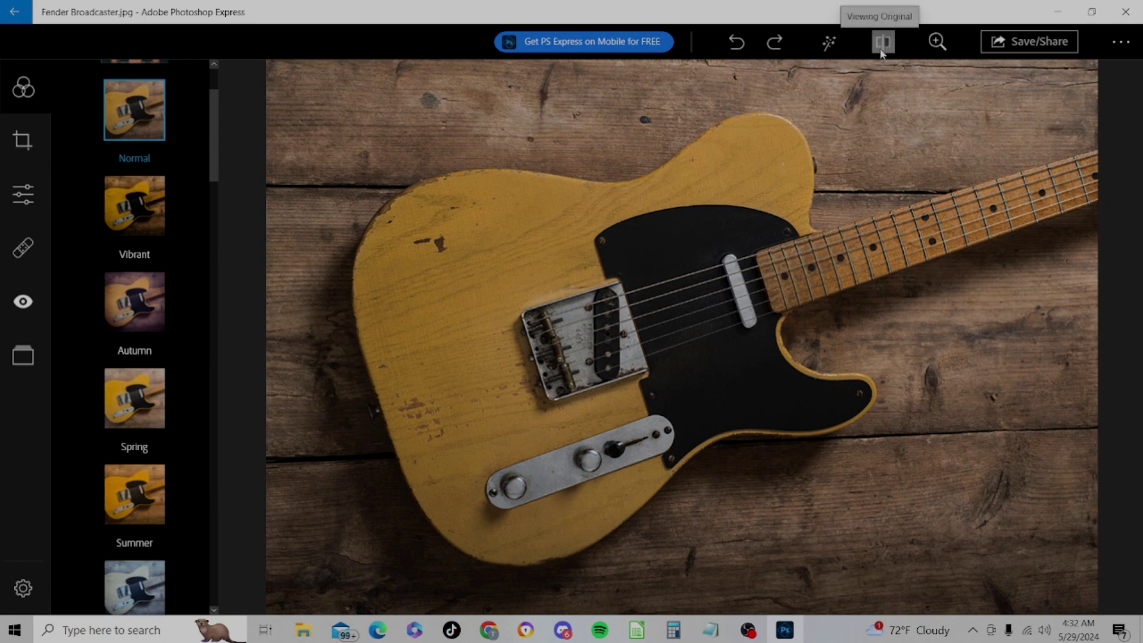
pyautogui.moveTo(915, 47); pyautogui.dragTo(924, 45)
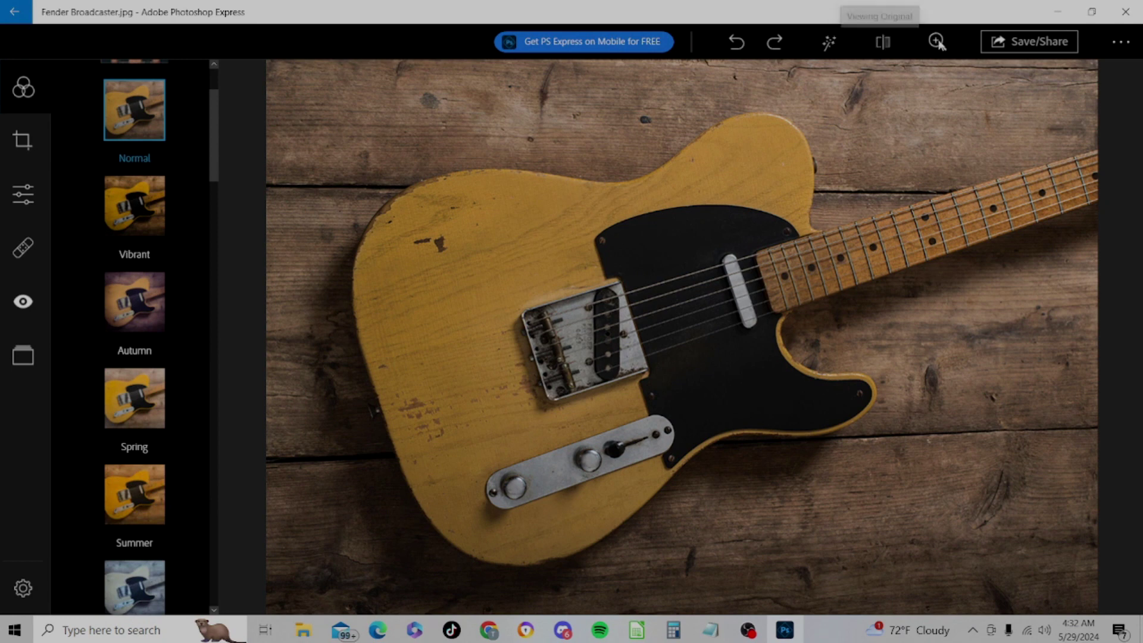
# - Zoom in on the guitar photo, then reset the zoom back to fit
pyautogui.click(939, 45)
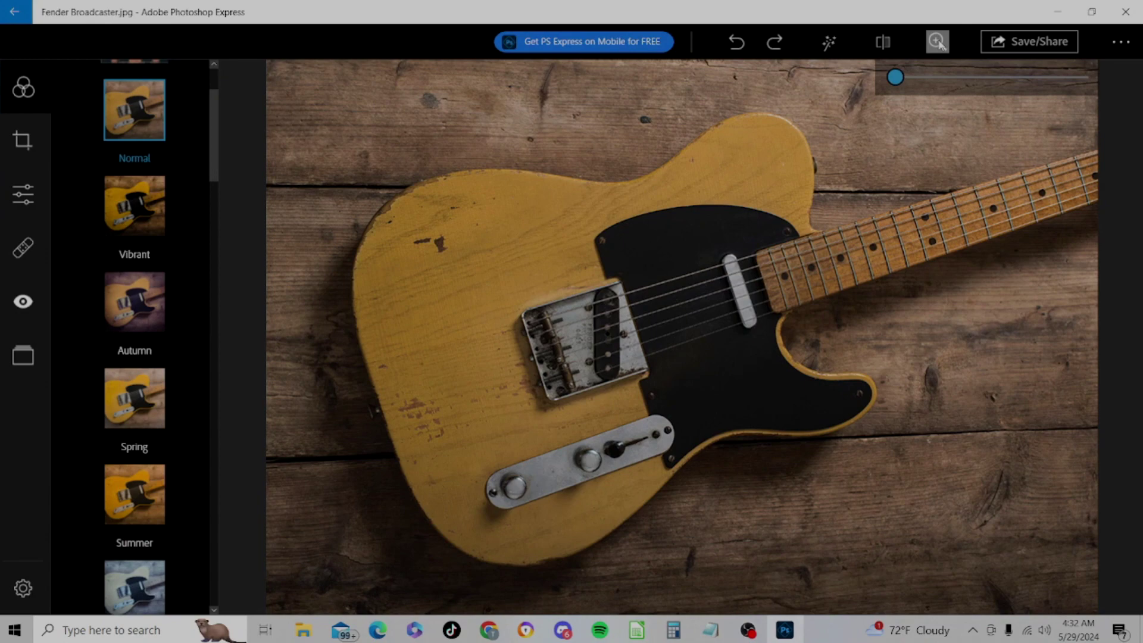
pyautogui.scroll(1, 947, 83)
pyautogui.scroll(1, 982, 90)
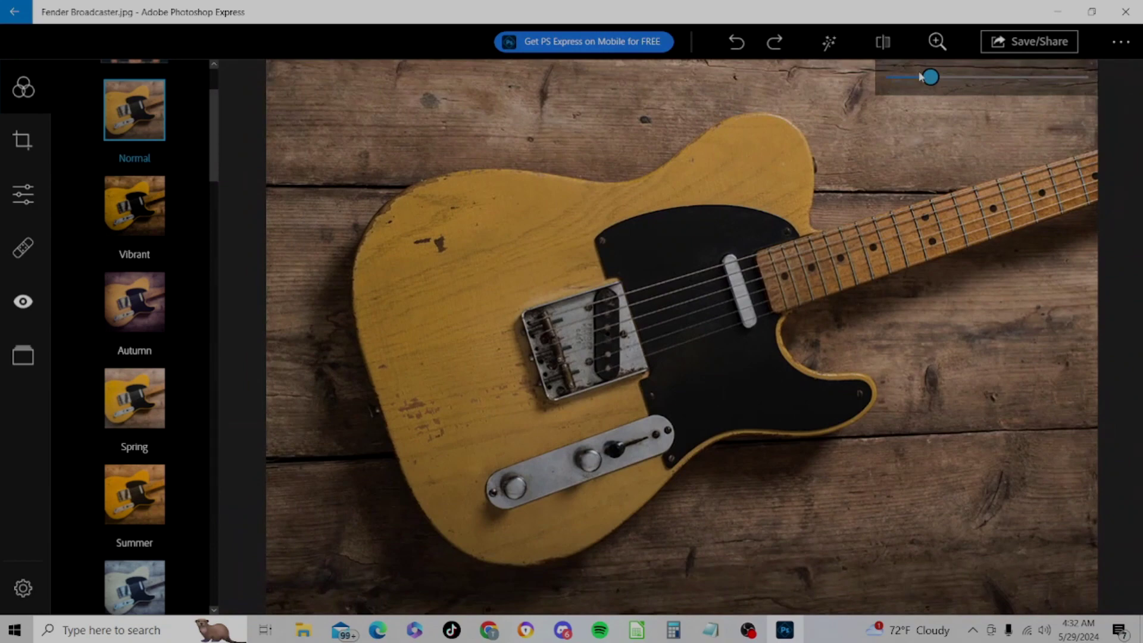
pyautogui.scroll(1, 880, 78)
pyautogui.click(932, 82)
pyautogui.click(942, 43)
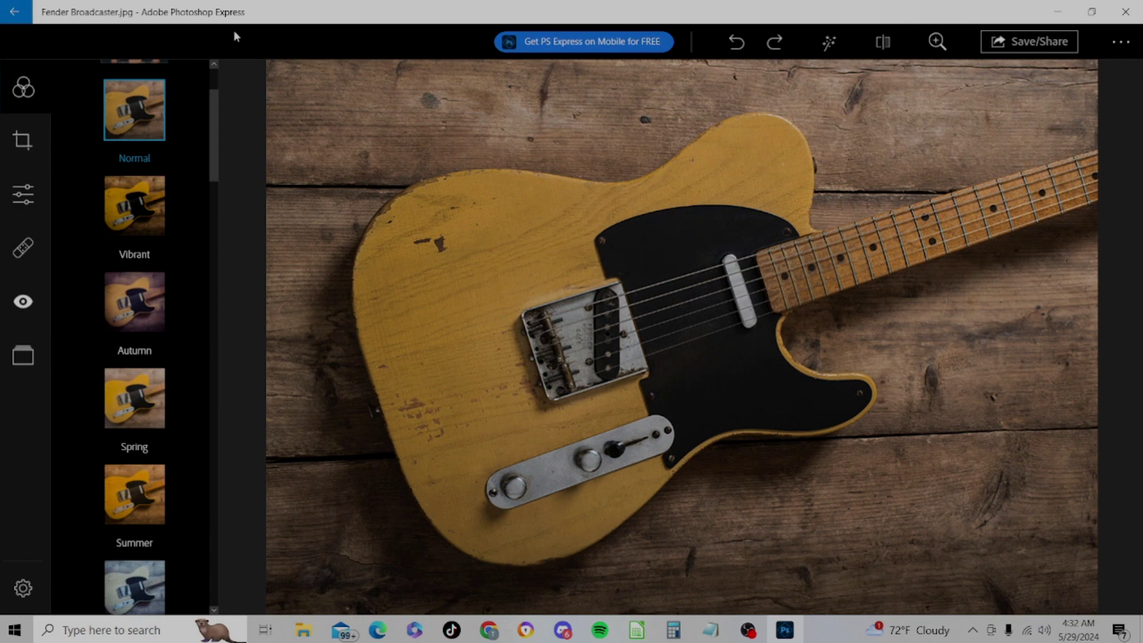
# - Check the Save/Share options, then bring up the '...' menu with Preferences, About App and Sign Out
pyautogui.click(1033, 41)
pyautogui.click(1033, 40)
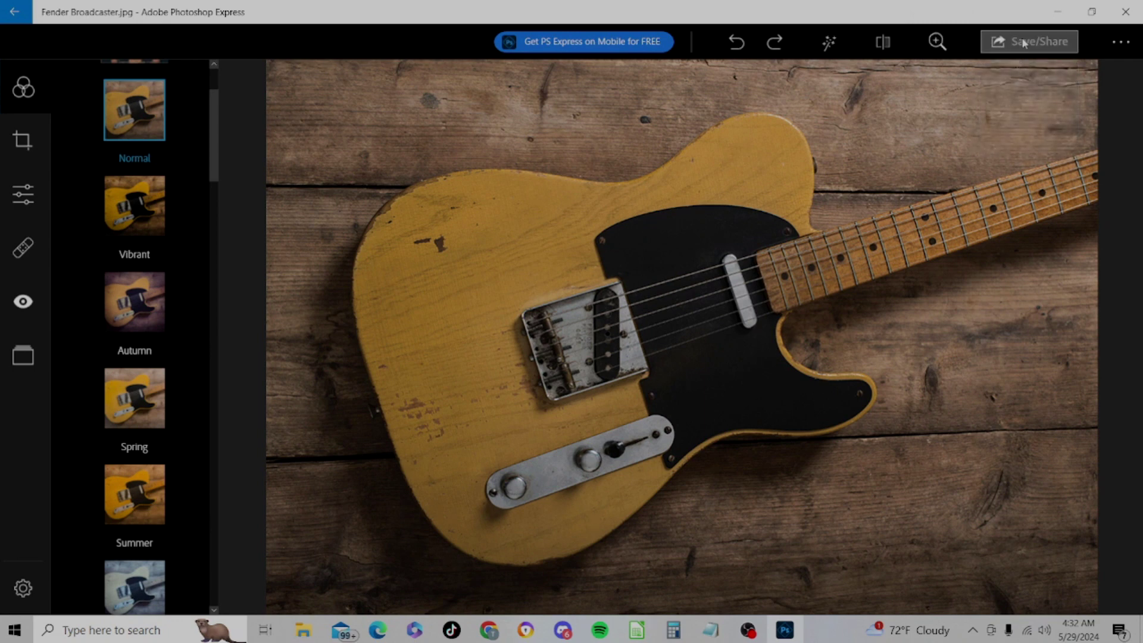
pyautogui.click(1024, 42)
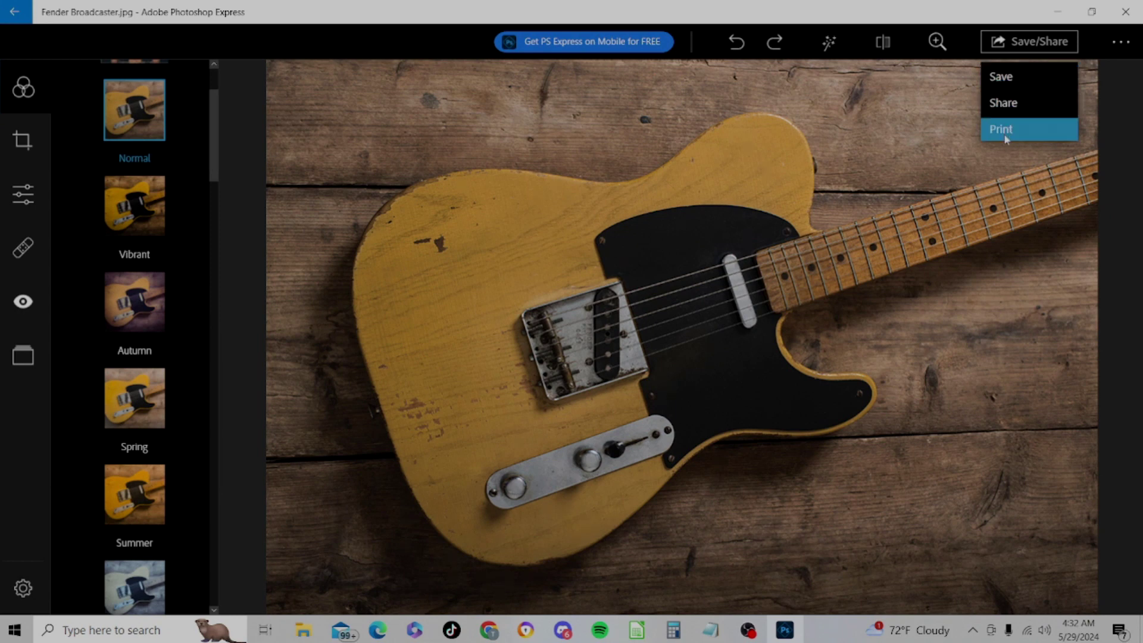
pyautogui.click(882, 147)
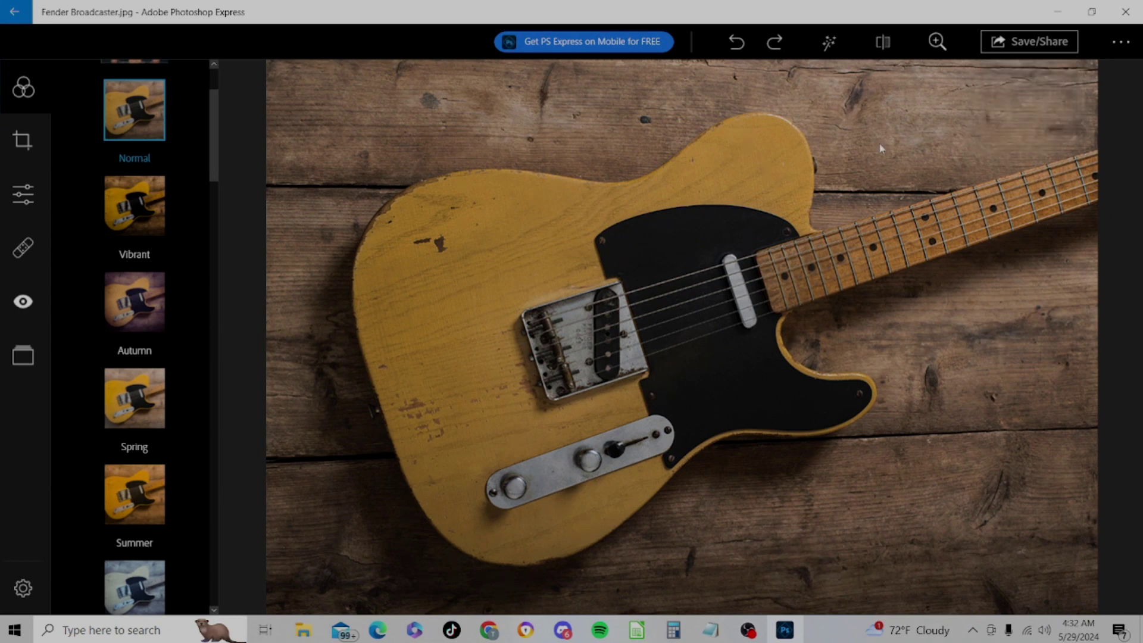
pyautogui.click(1115, 49)
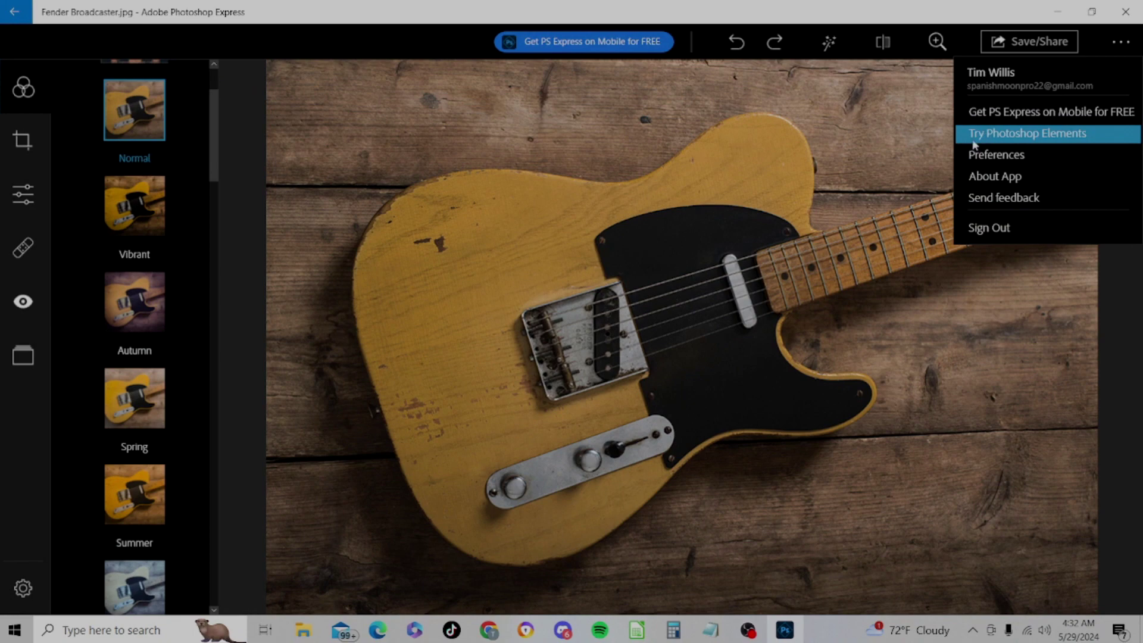
# - View the 'Get PS Express on Mobile' QR code and Preferences, then close the '...' menu
pyautogui.click(1065, 139)
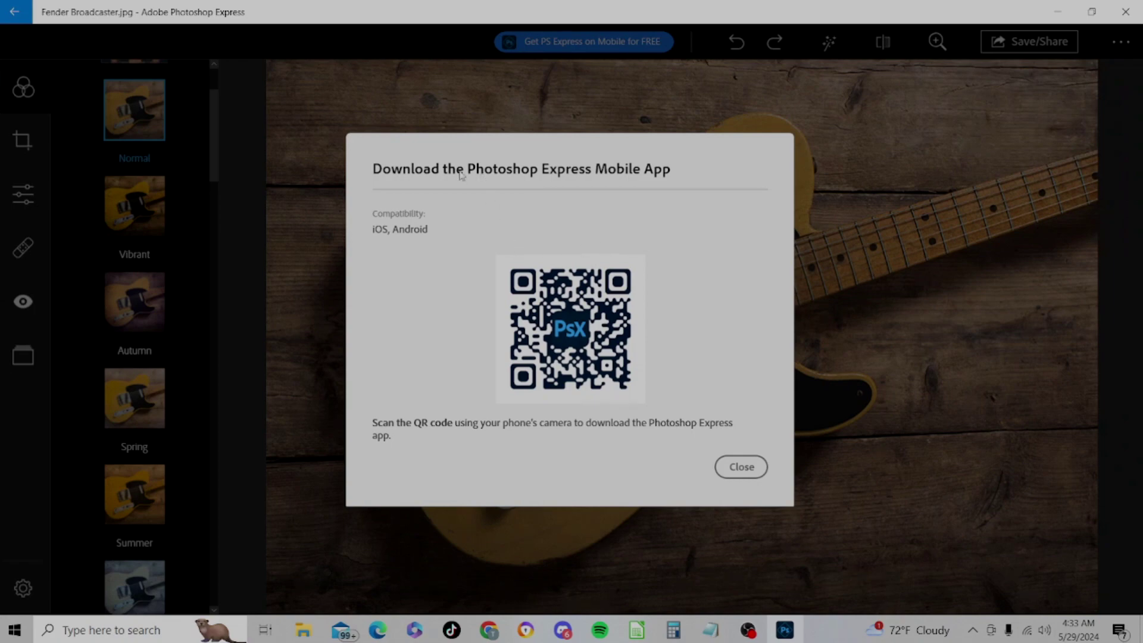
pyautogui.click(736, 468)
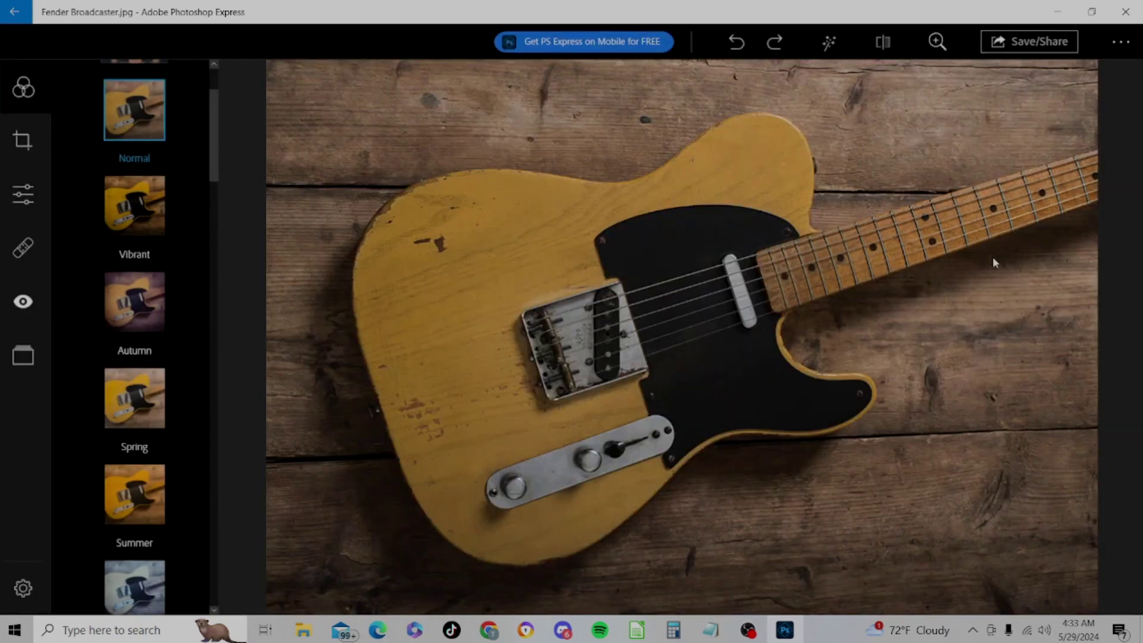
pyautogui.click(1122, 41)
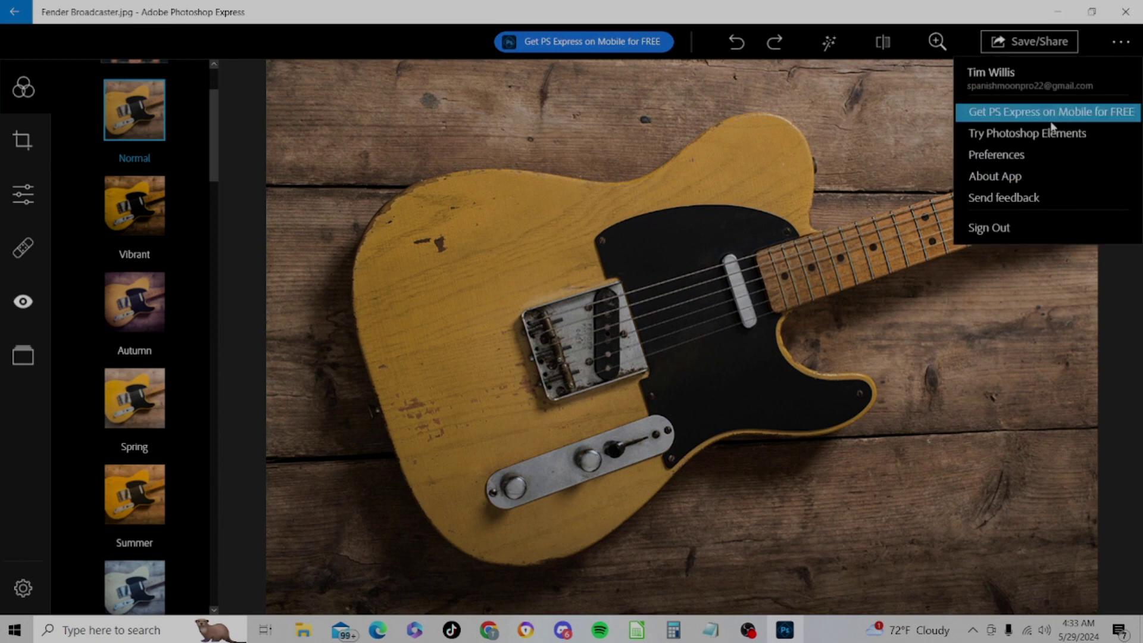
pyautogui.click(1016, 156)
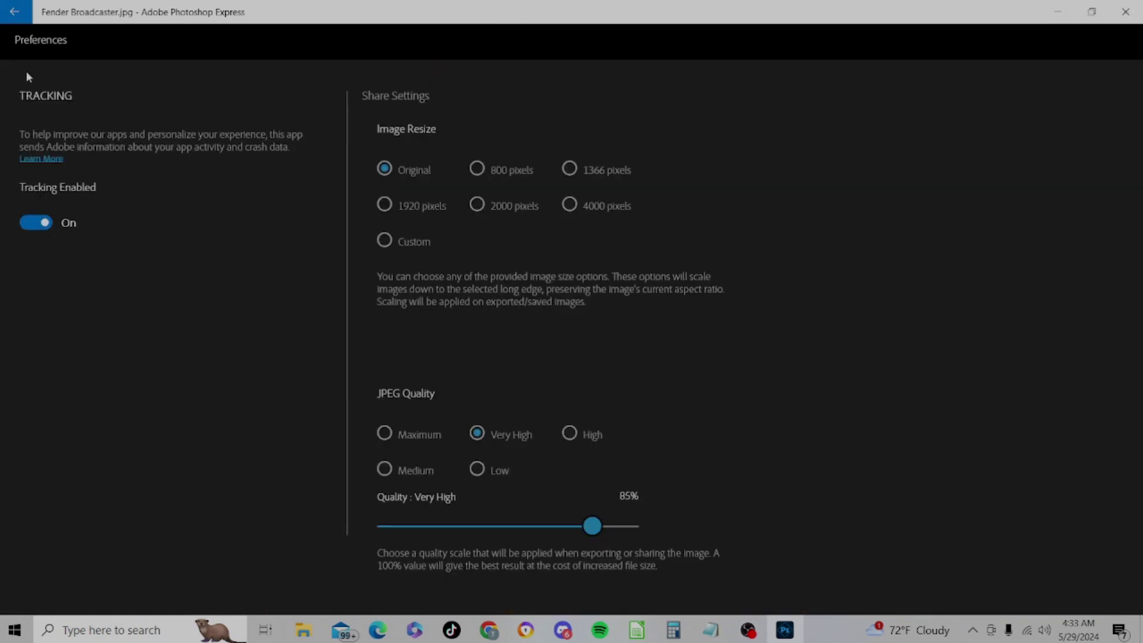
pyautogui.click(13, 16)
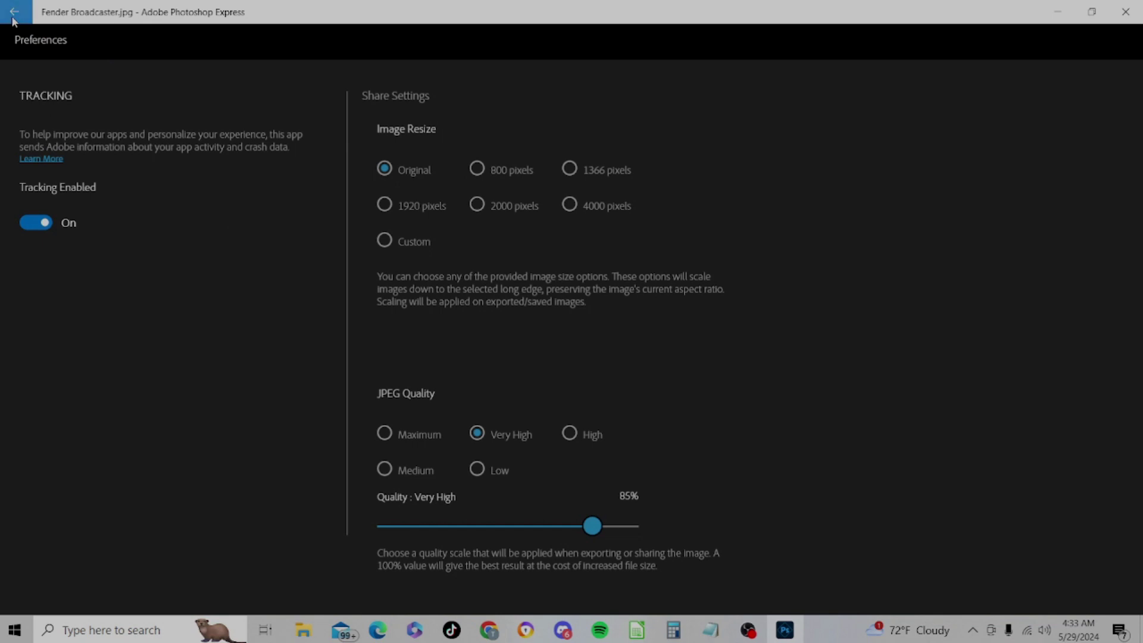
pyautogui.click(1121, 46)
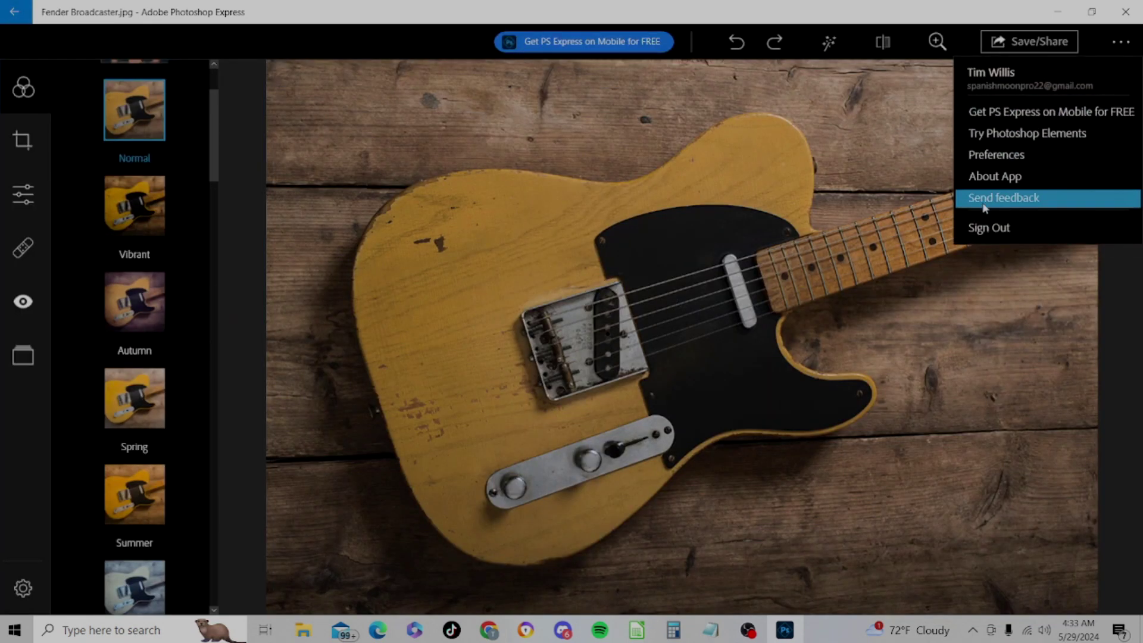
pyautogui.click(832, 108)
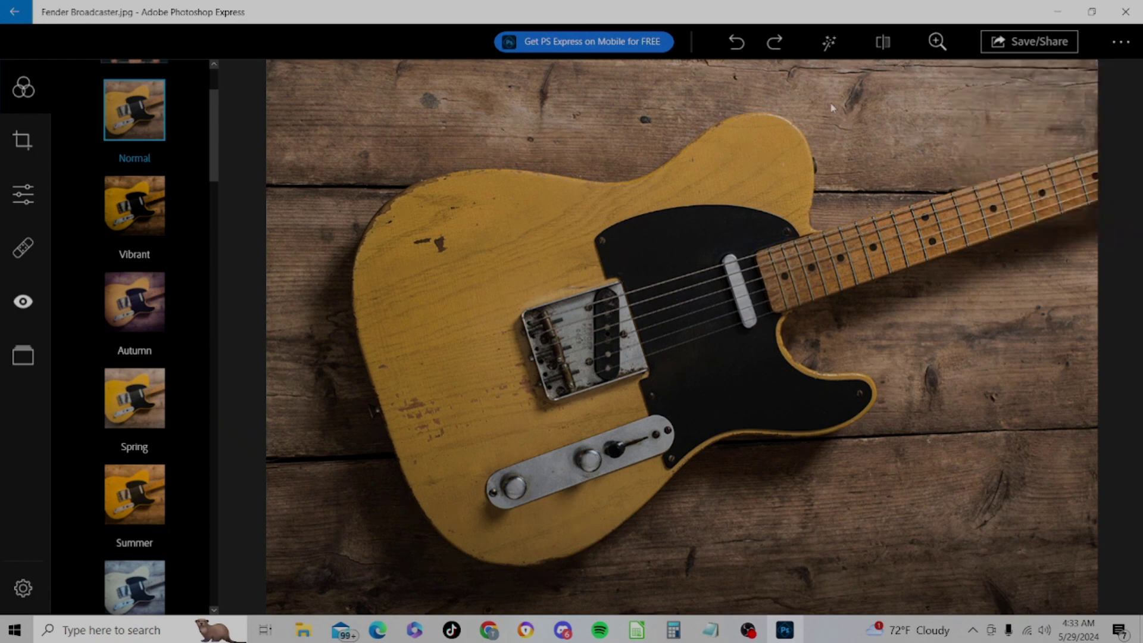